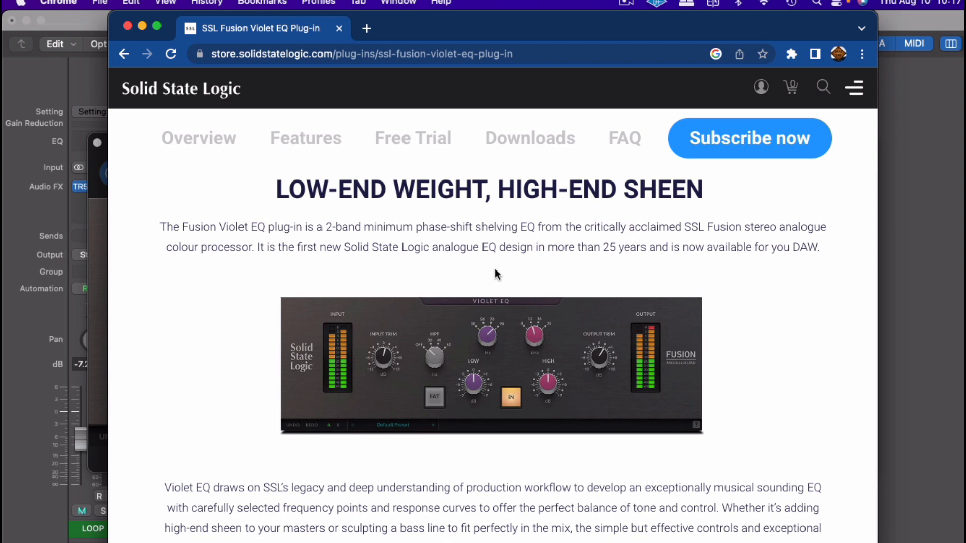
Step: Review the description and feature list on the SSL Fusion Violet EQ product page
scroll(495, 274, down, 7)
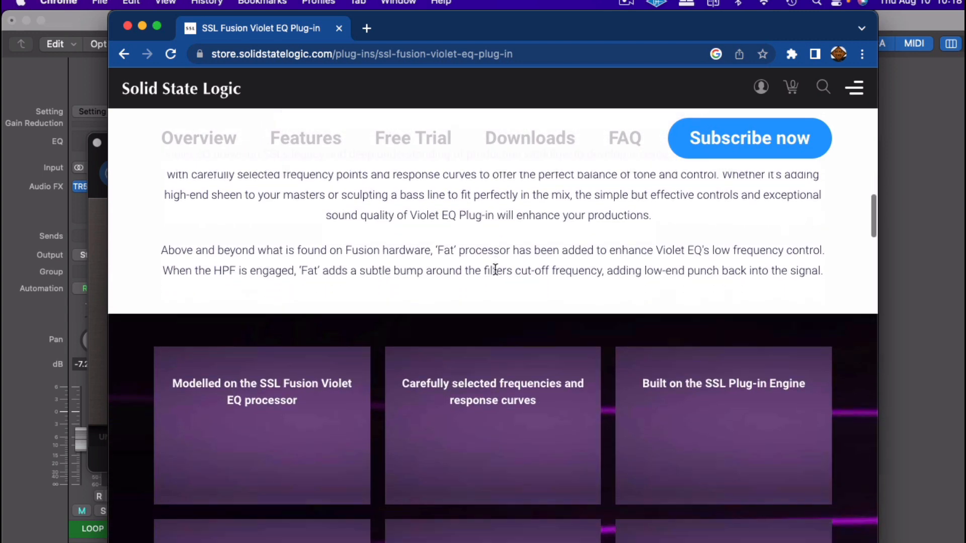
scroll(495, 270, down, 3)
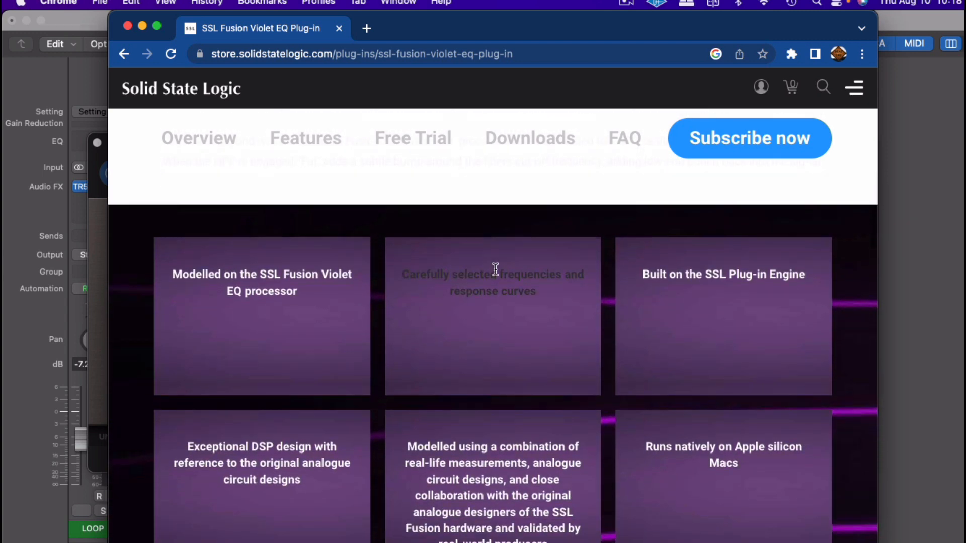
scroll(496, 271, down, 1)
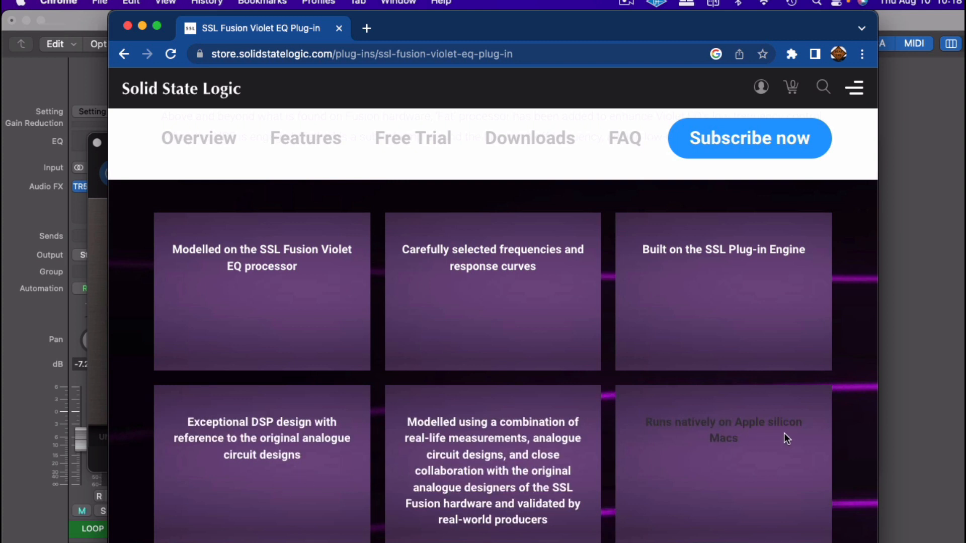
scroll(729, 454, down, 5)
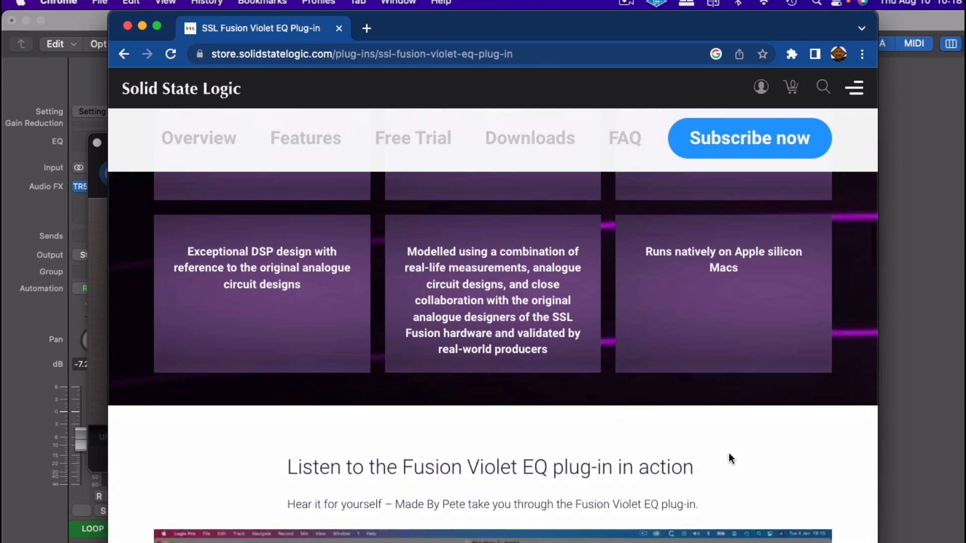
scroll(729, 453, up, 10)
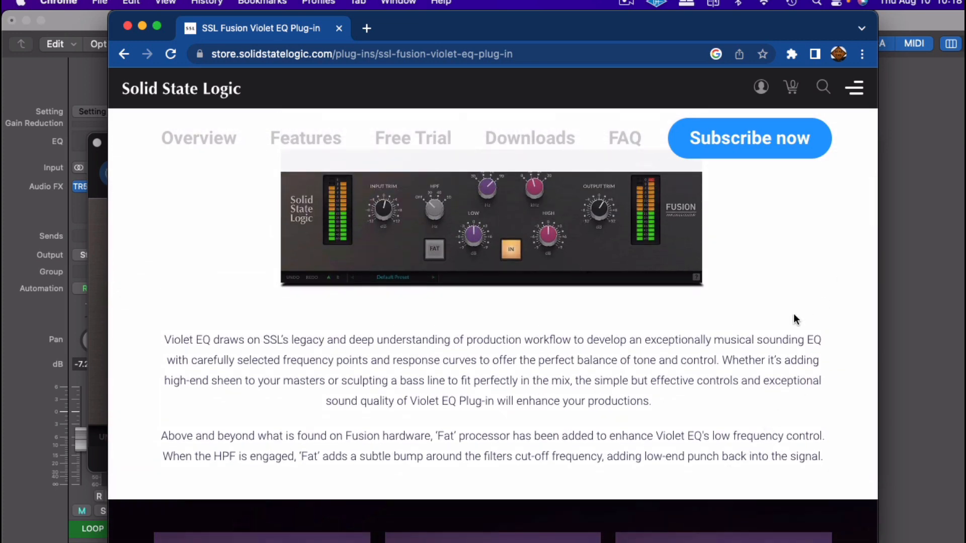
Step: Switch to Logic Pro and examine the trim, filter, shelf and bypass controls of the Violet EQ on the RHODES track
key(super+Tab)
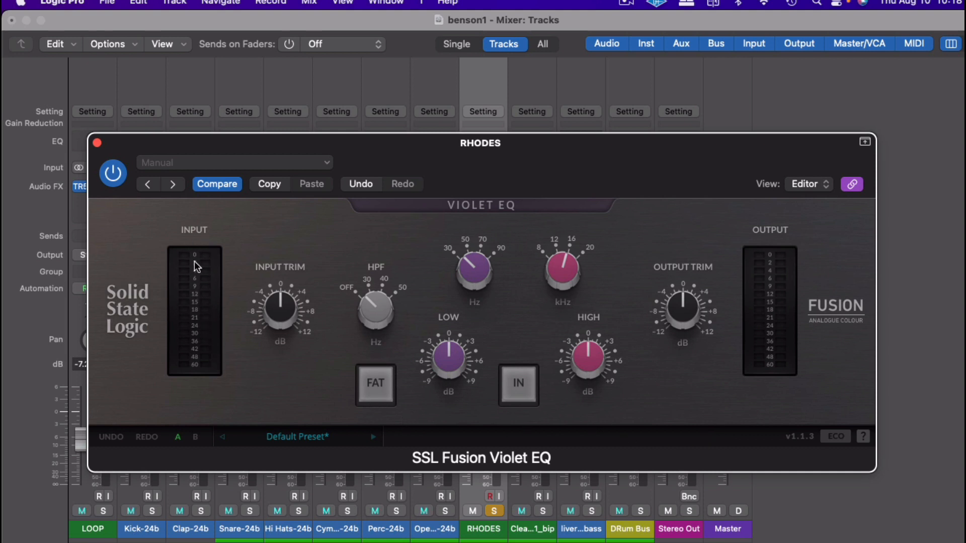
mouse_move(274, 302)
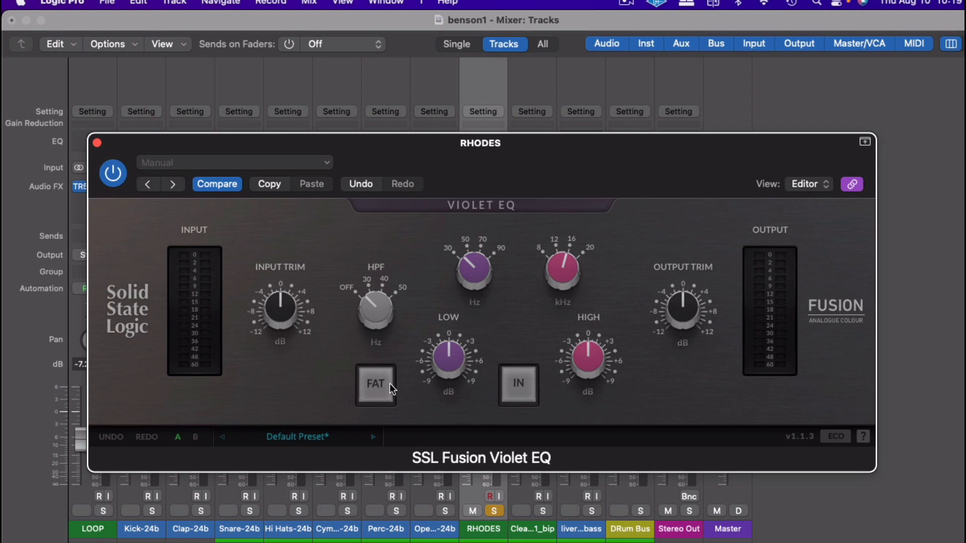
mouse_move(448, 359)
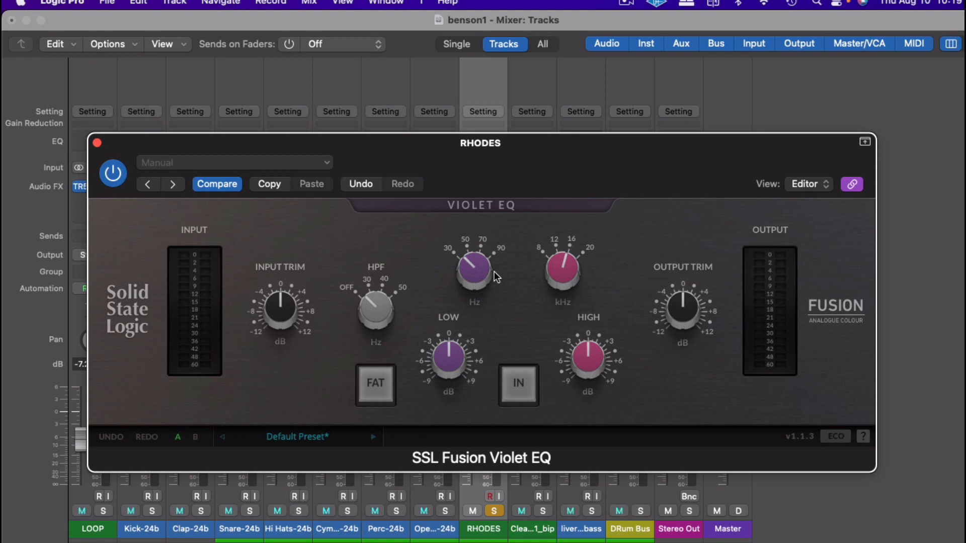
drag(570, 271, 560, 273)
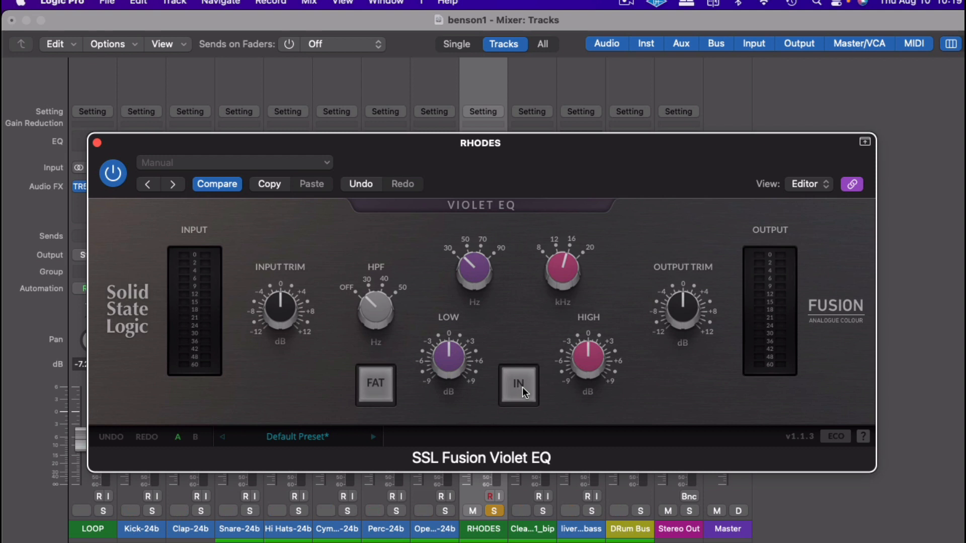
mouse_move(572, 369)
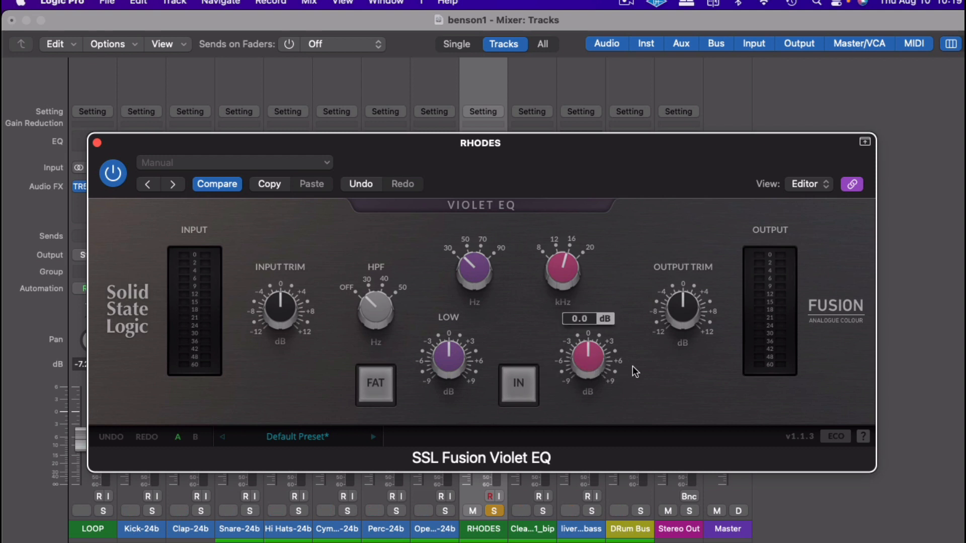
mouse_move(666, 320)
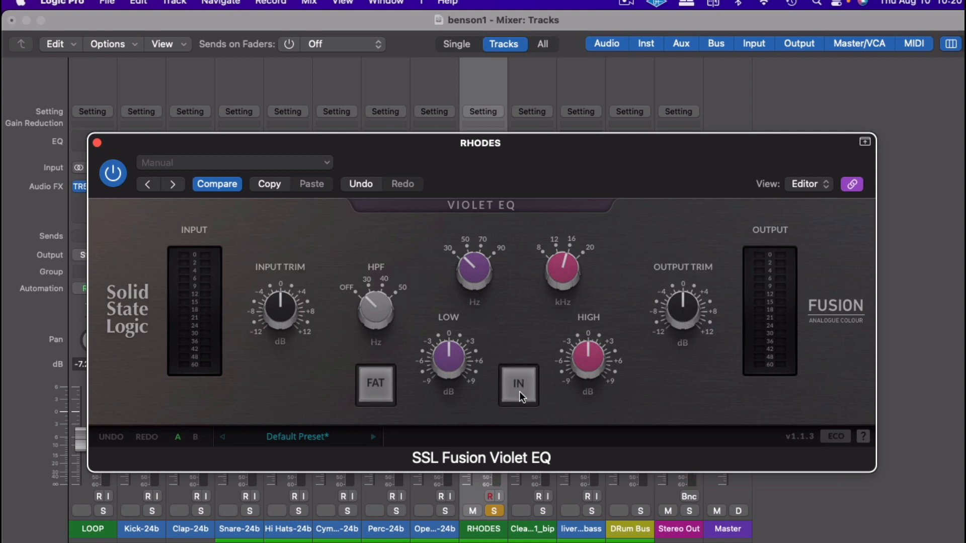
mouse_move(458, 381)
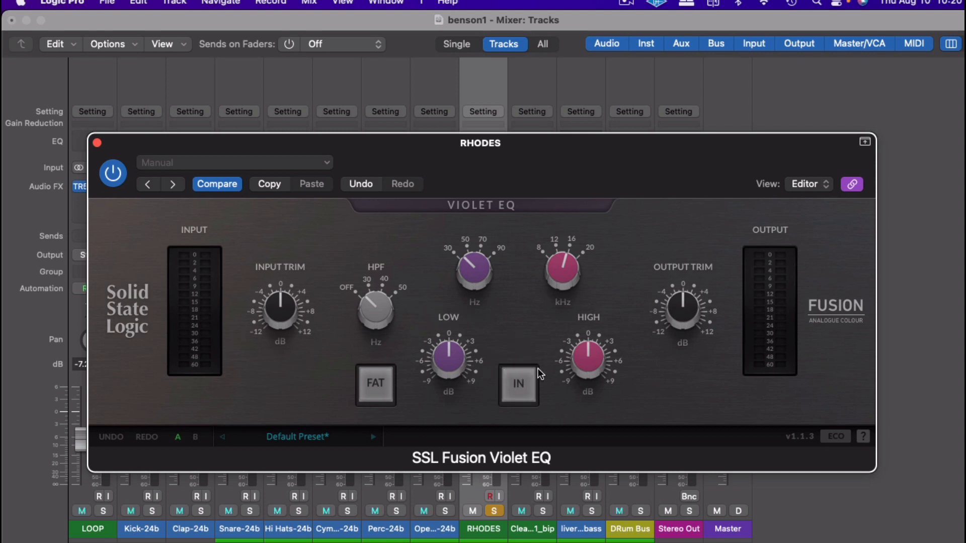
Step: Compare the Rhodes with the flat Violet EQ switched in and out during playback, leaving the EQ switched in
click(519, 392)
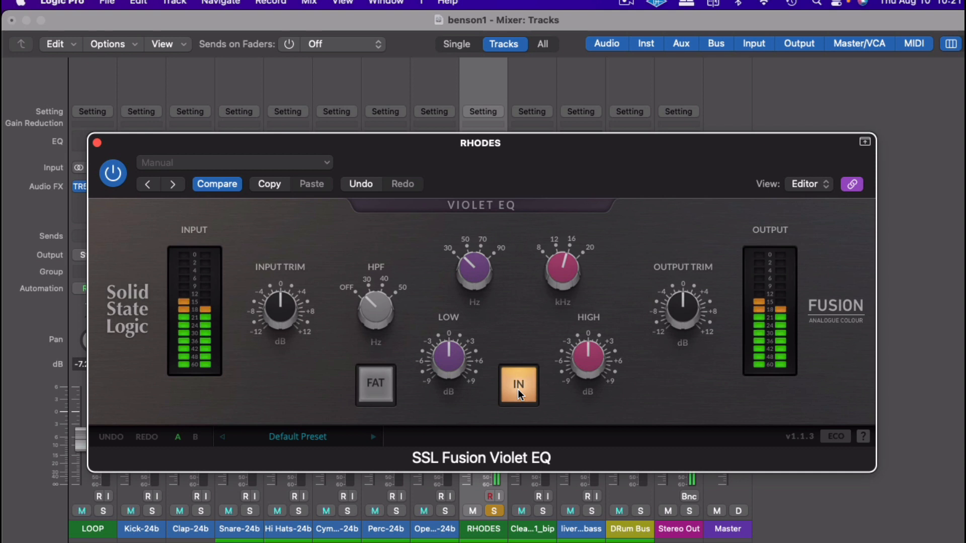
click(520, 395)
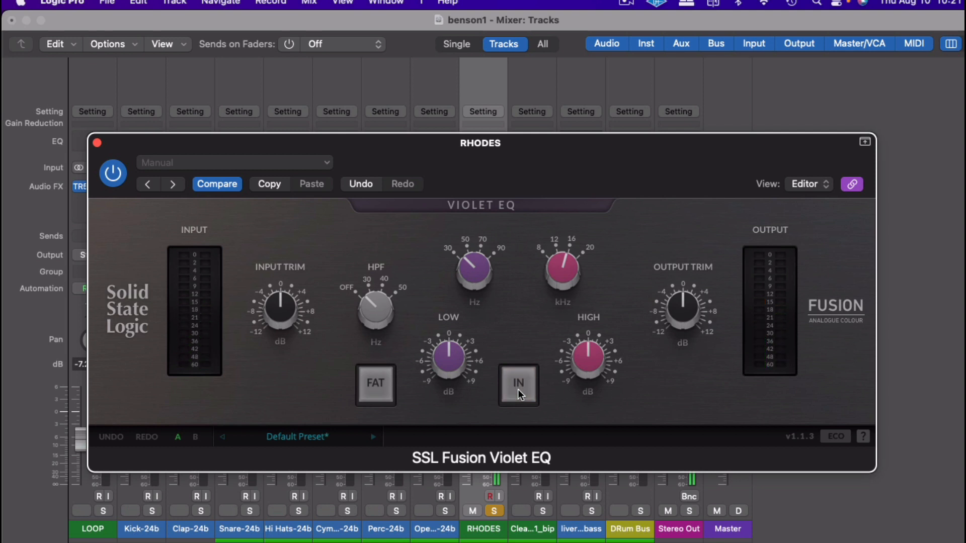
click(520, 394)
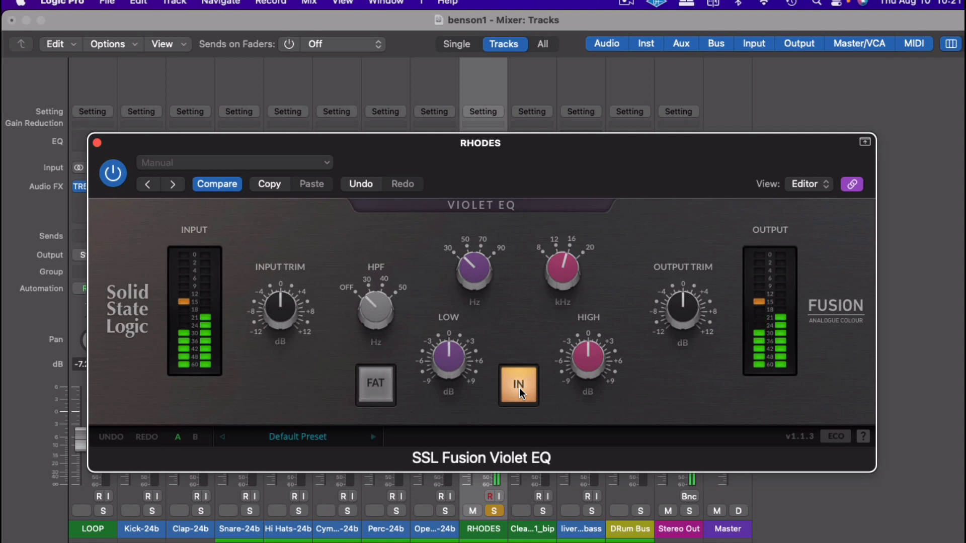
click(521, 393)
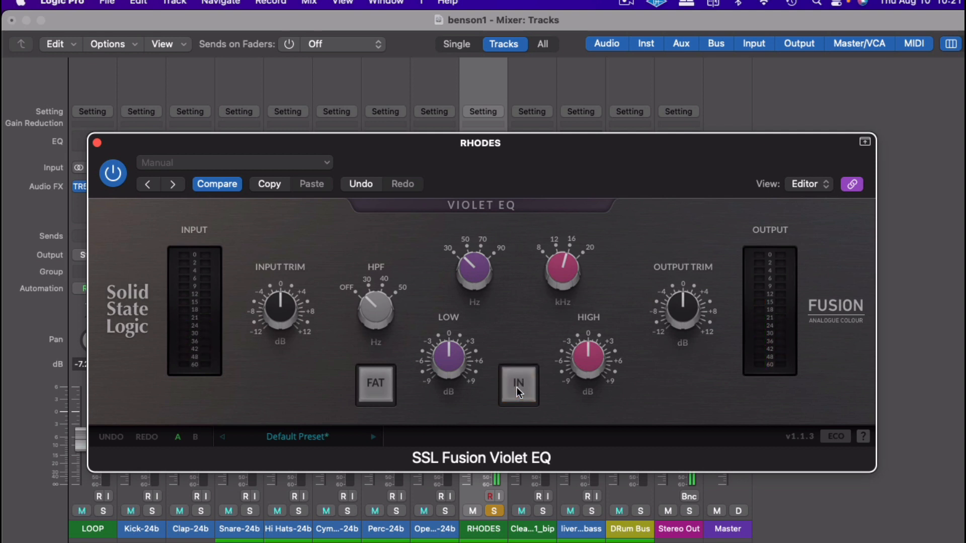
click(521, 393)
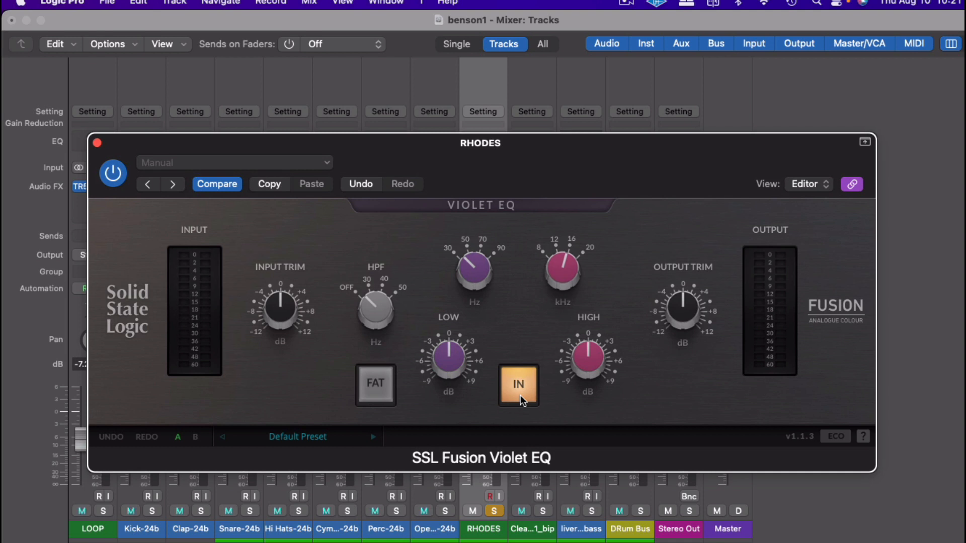
Step: Set the high-pass filter to 50 Hz and boost the low shelf by about 7.4 dB at 50 Hz
mouse_move(444, 356)
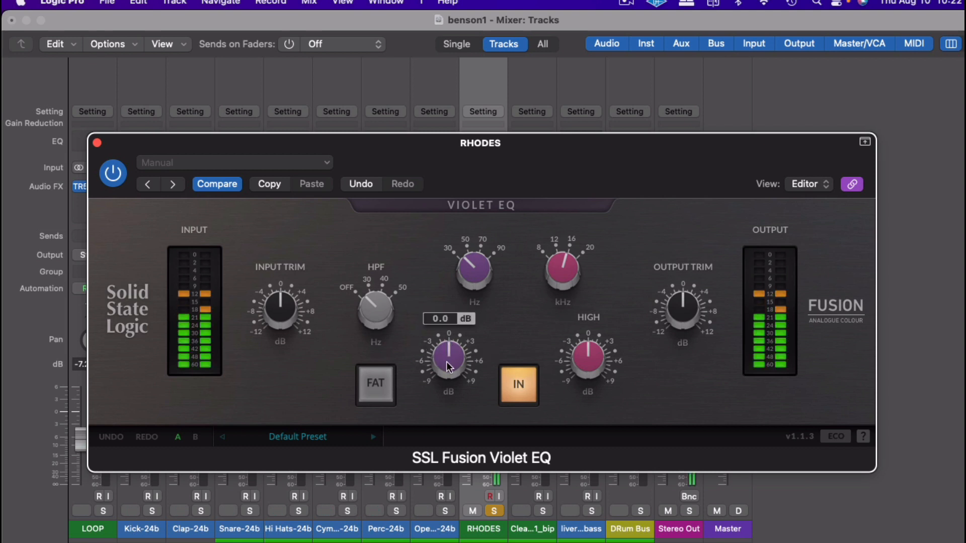
drag(381, 315, 390, 137)
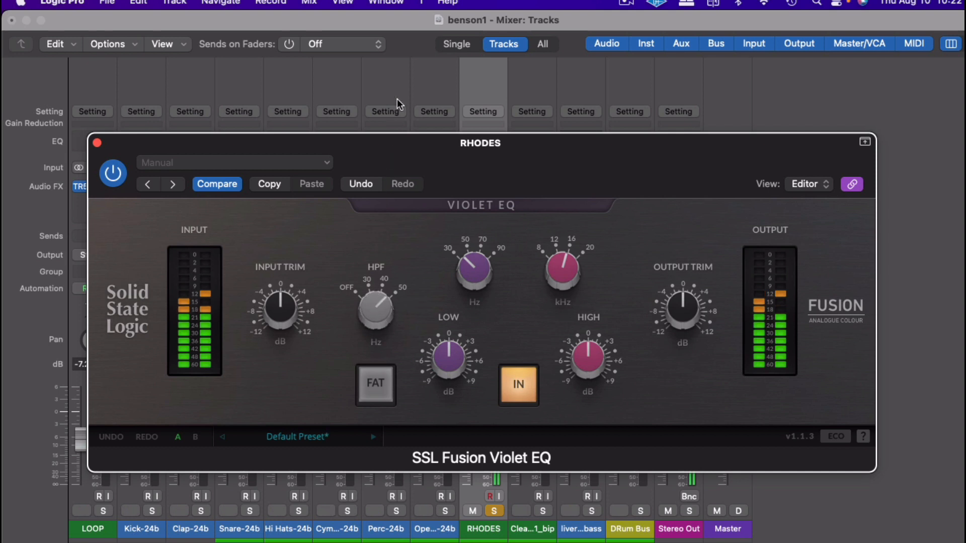
mouse_move(454, 372)
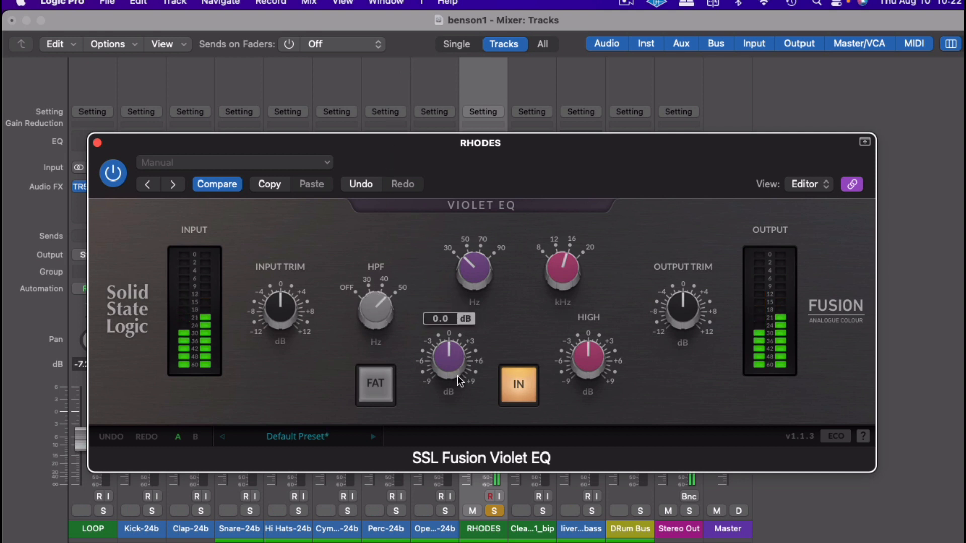
drag(458, 376, 461, 337)
drag(483, 265, 479, 217)
drag(456, 355, 455, 322)
mouse_move(467, 387)
mouse_down()
mouse_move(457, 361)
mouse_move(454, 372)
mouse_up()
Step: Compare the Rhodes with the 50 Hz low shelf boost switched in and out
click(520, 386)
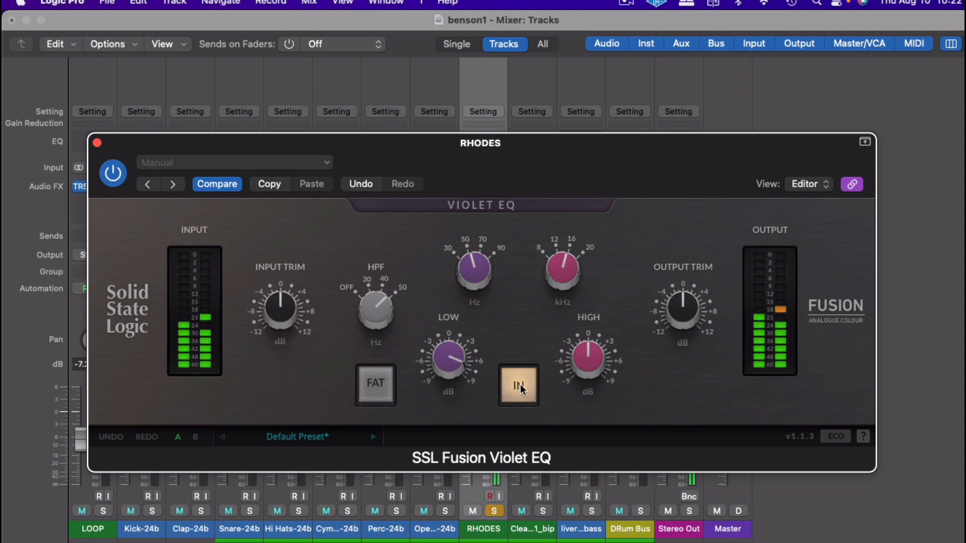
click(520, 387)
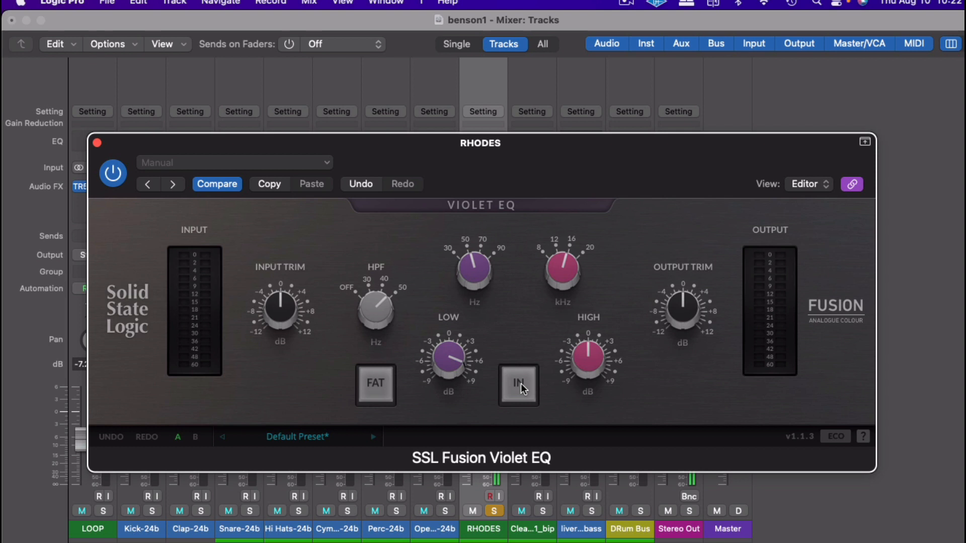
click(520, 385)
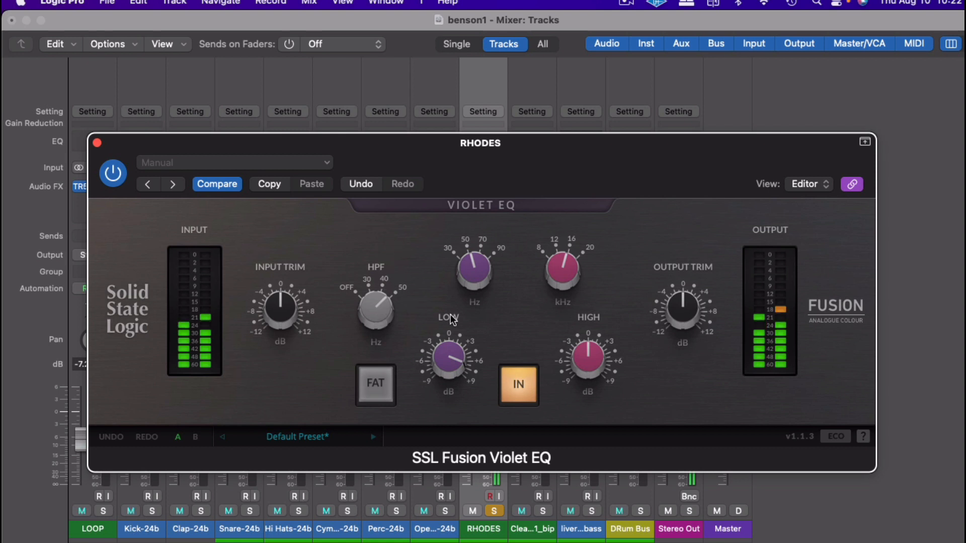
click(511, 390)
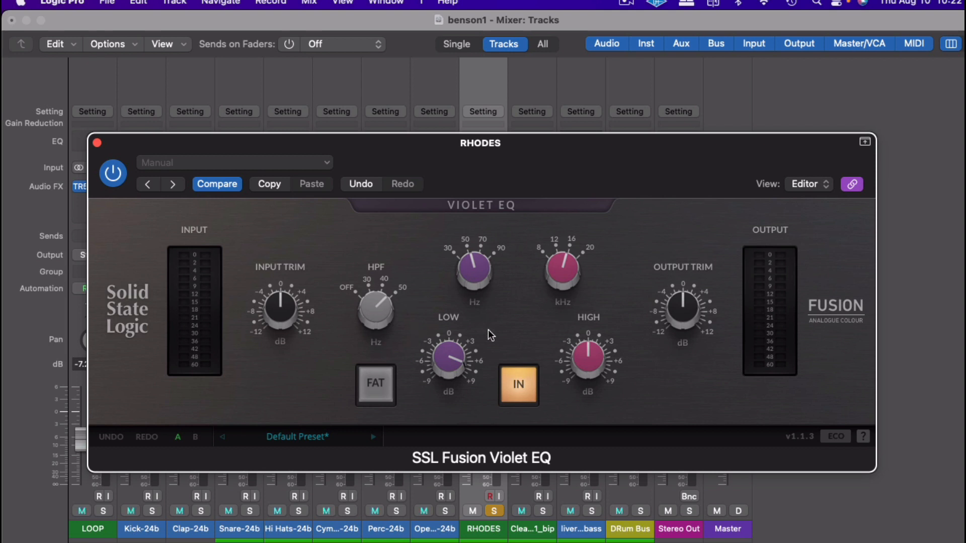
Step: Set the low shelf frequency to 90 Hz and compare the Rhodes with the EQ switched in and out
click(509, 385)
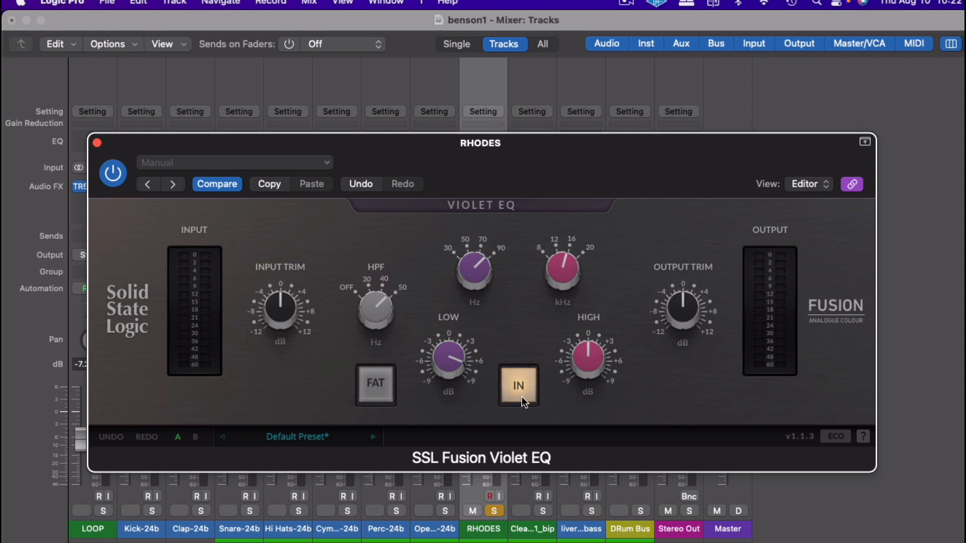
key(space)
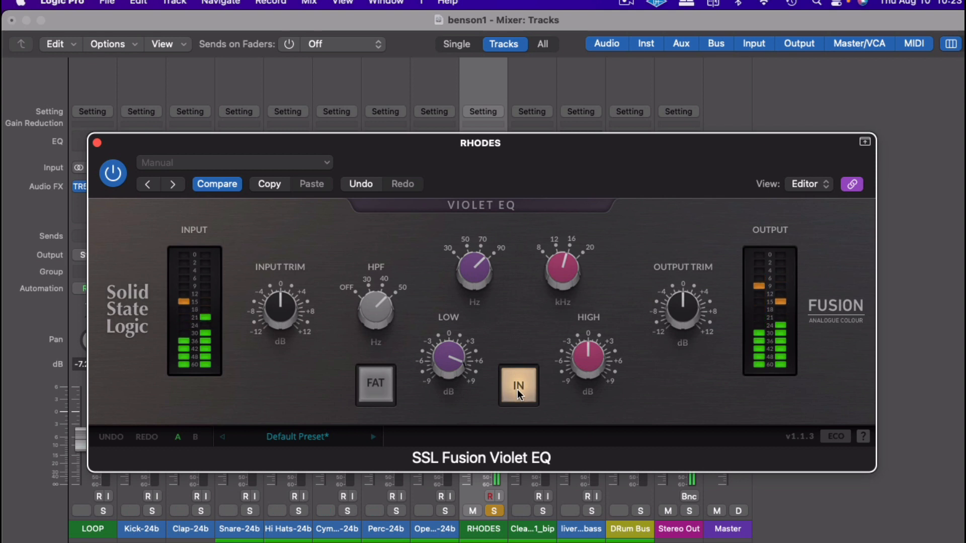
mouse_move(438, 375)
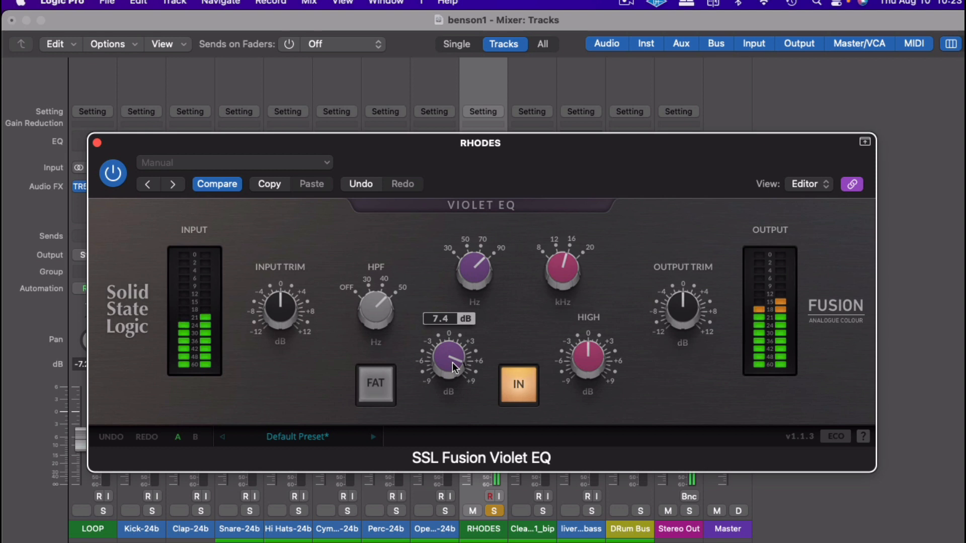
drag(454, 365, 456, 365)
click(518, 390)
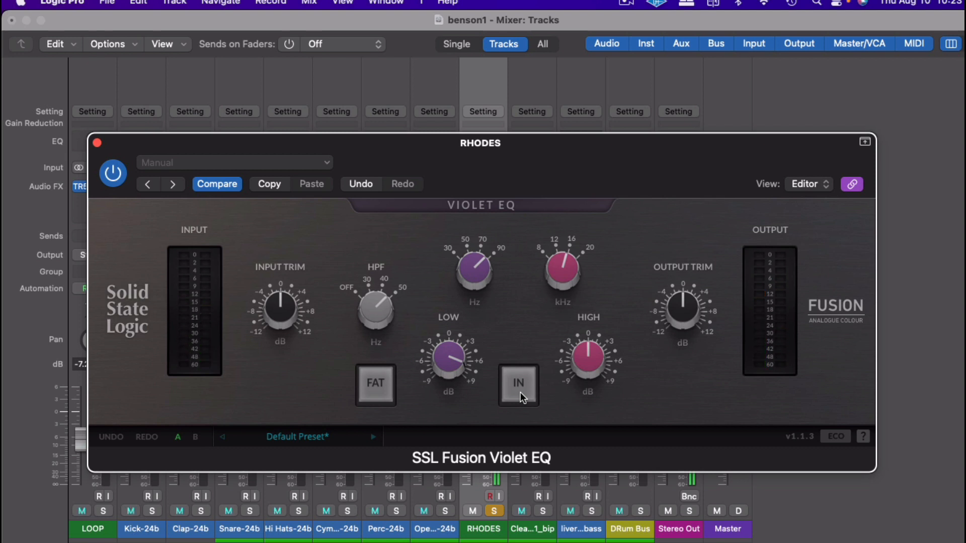
click(521, 396)
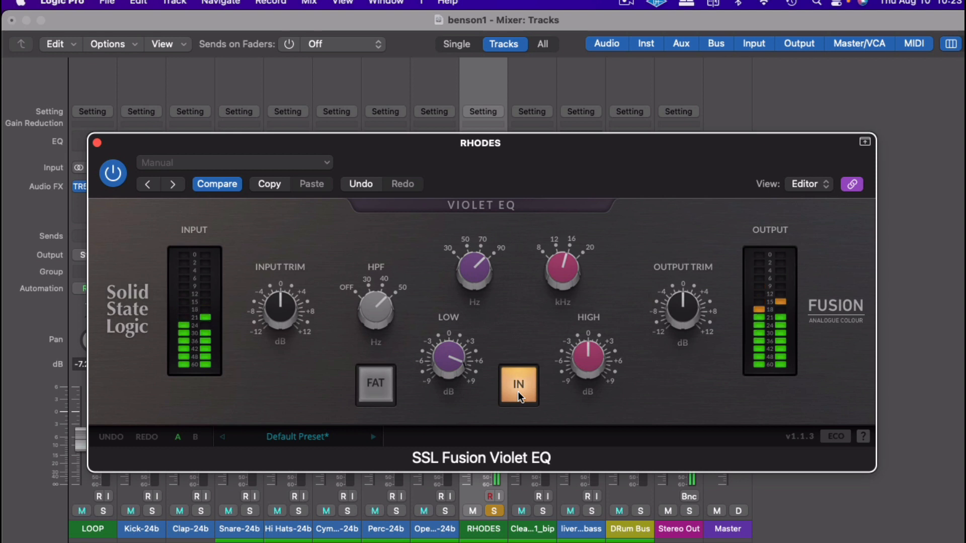
click(519, 392)
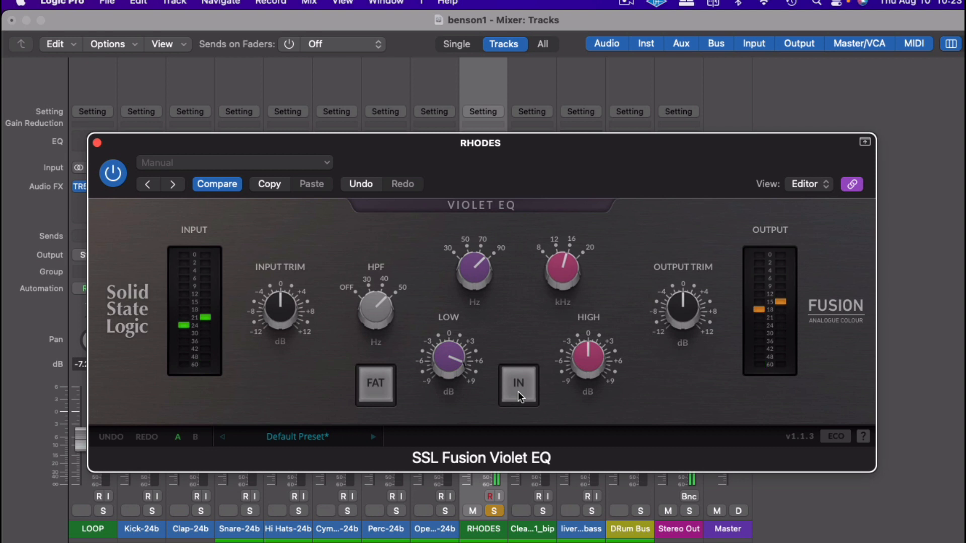
click(519, 394)
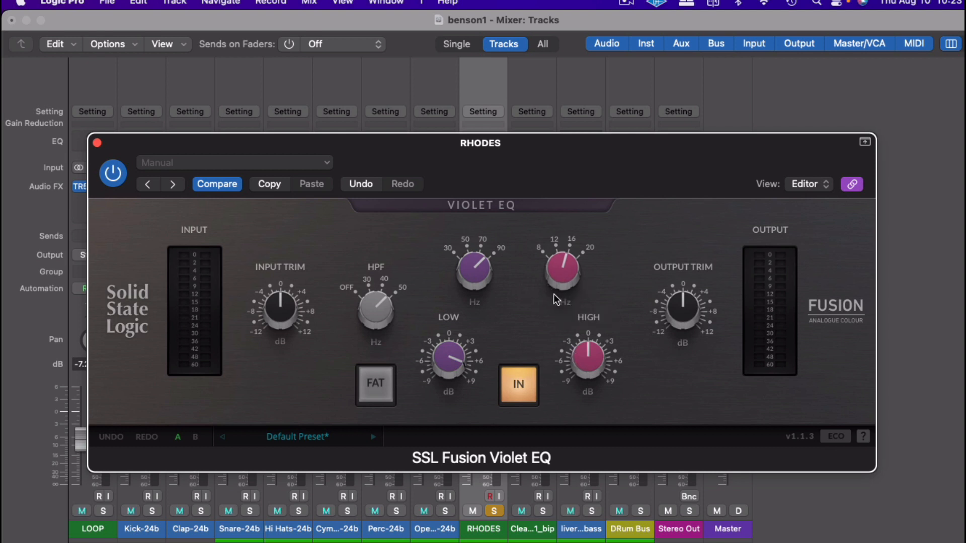
Step: During playback, boost the high shelf to about +9 dB and set its frequency to 8 kHz
mouse_move(590, 350)
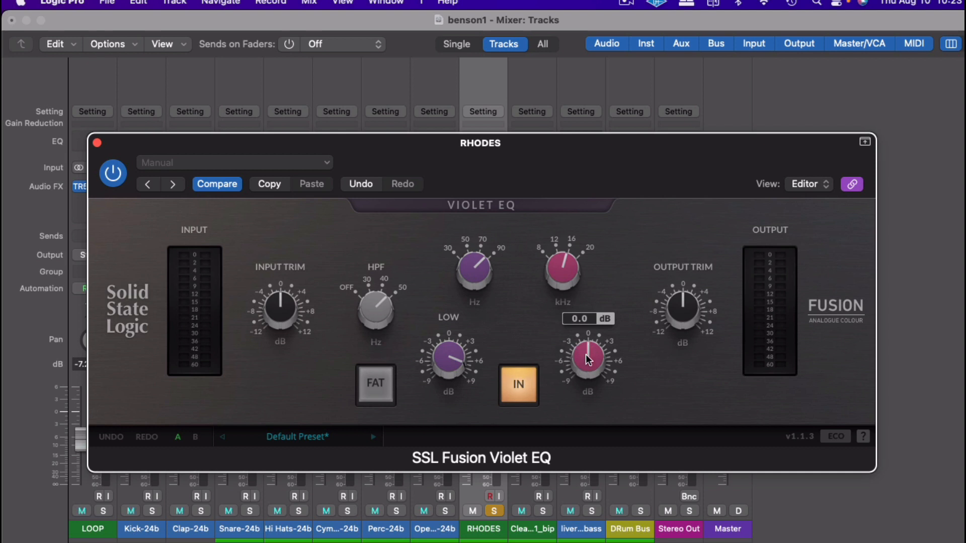
key(space)
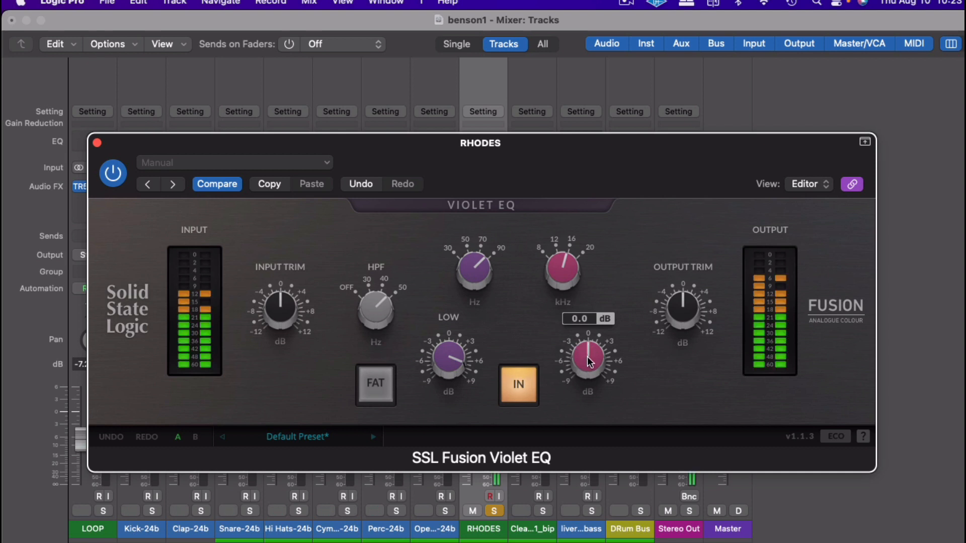
drag(590, 362, 621, 240)
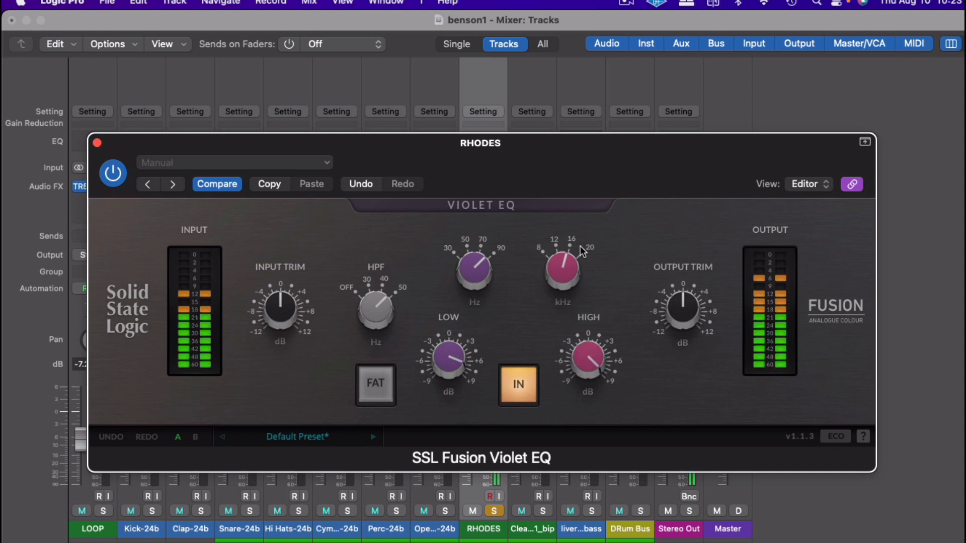
drag(551, 281, 498, 388)
mouse_move(588, 360)
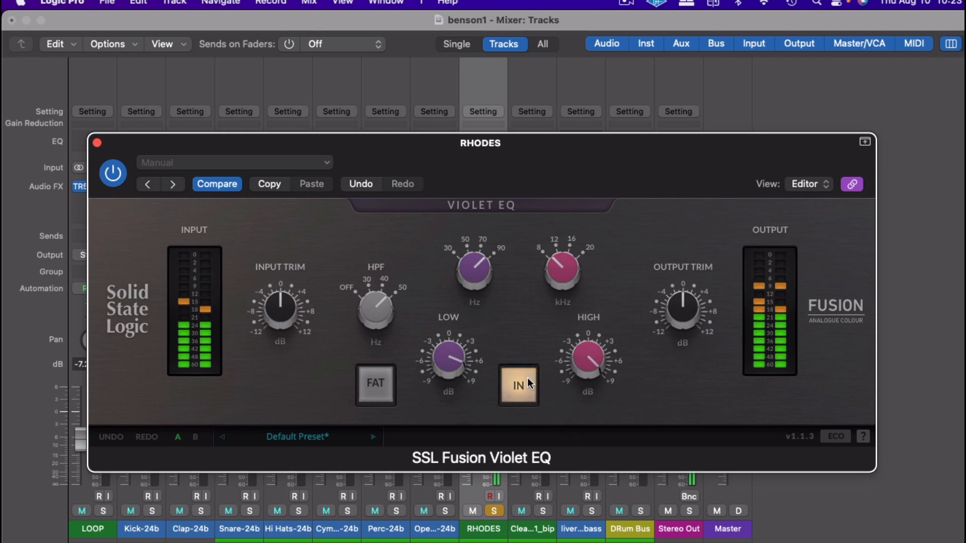
Step: Reduce the high shelf boost on the Rhodes to 5.8 dB and compare the sound with the EQ switched in and out
click(508, 390)
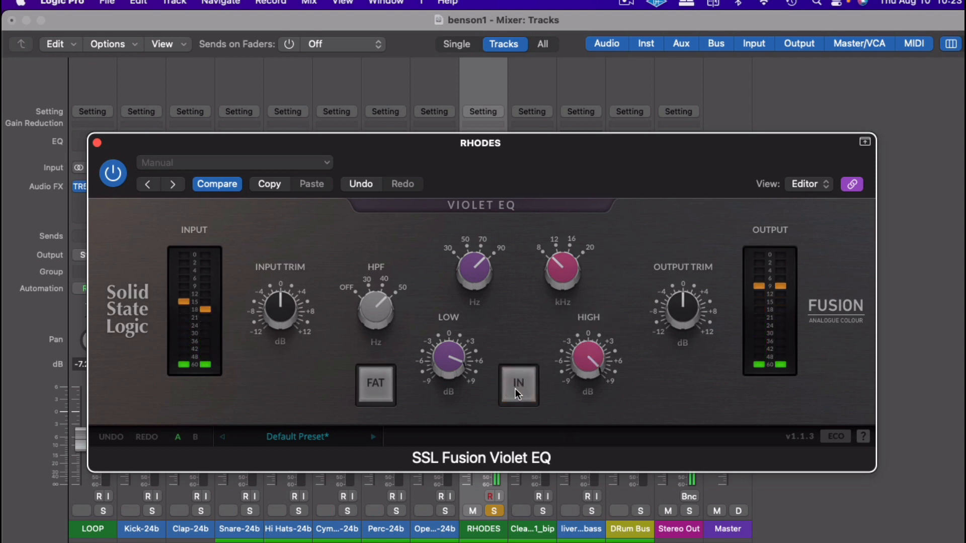
click(521, 397)
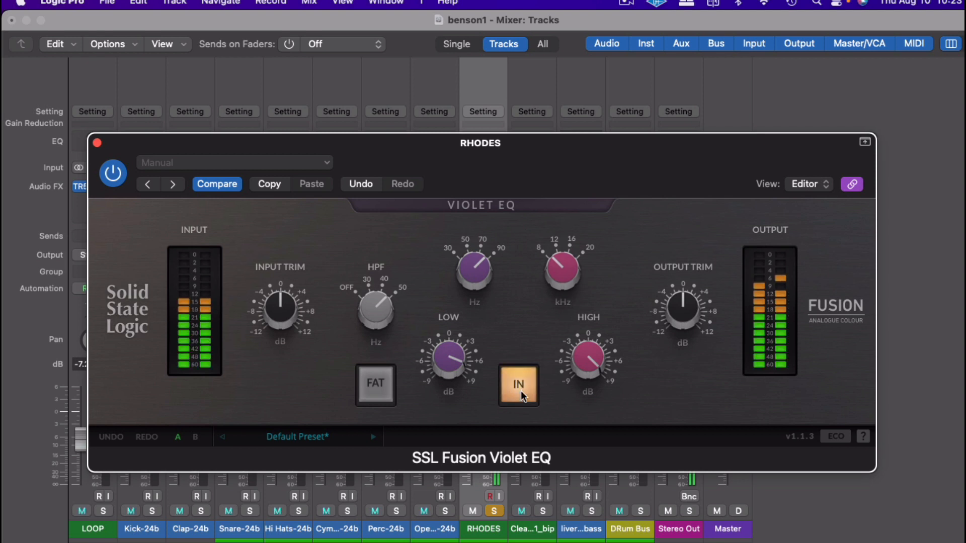
mouse_move(581, 372)
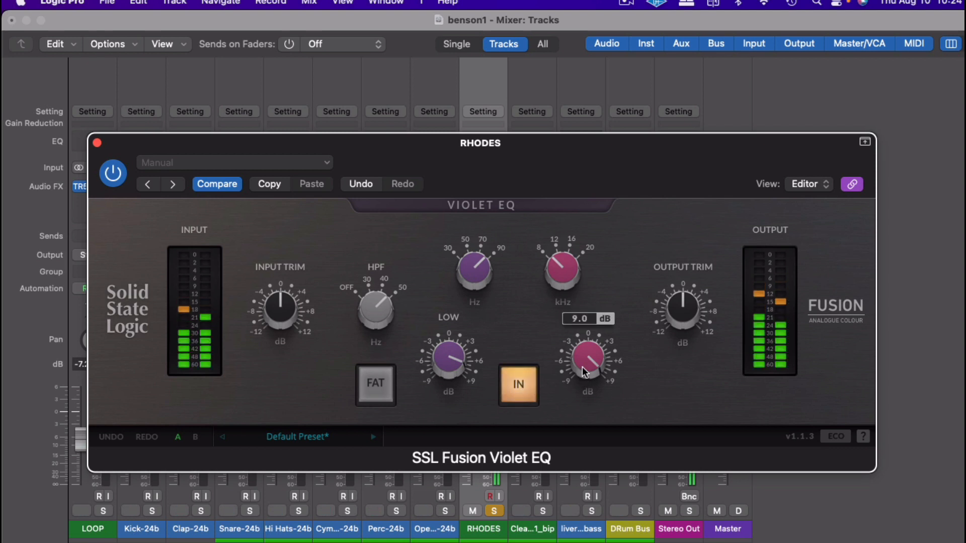
drag(582, 367, 578, 392)
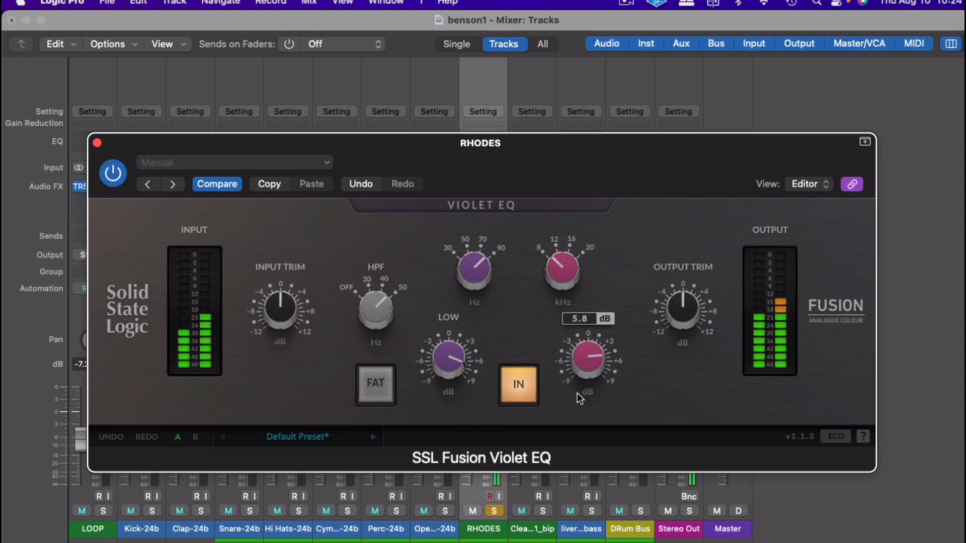
click(518, 387)
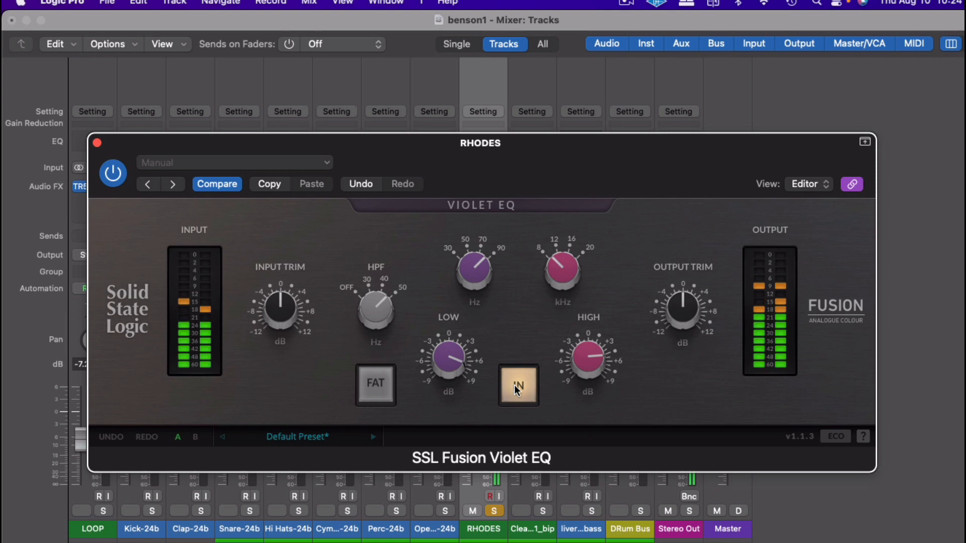
click(517, 386)
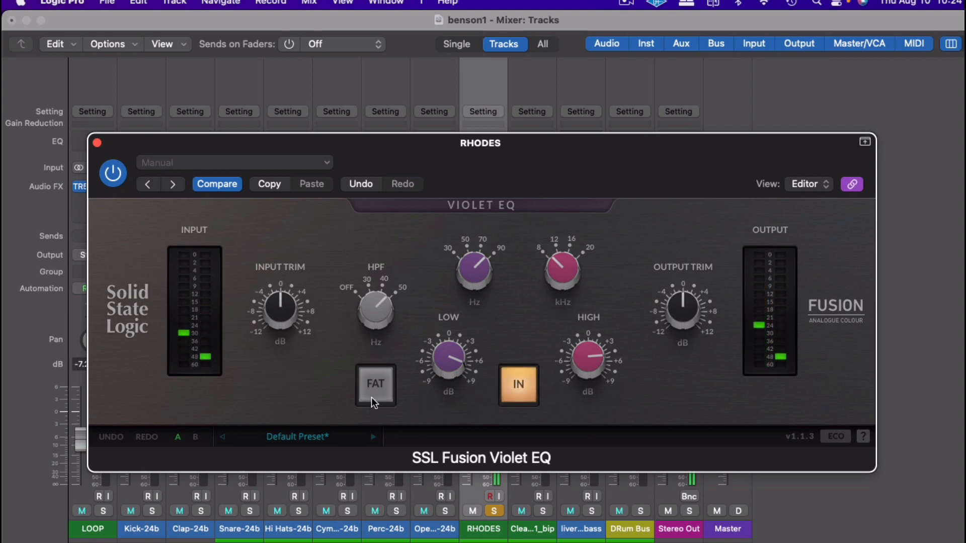
Step: Turn on the FAT mode for the Rhodes and compare the track with the EQ switched out and back in
click(377, 385)
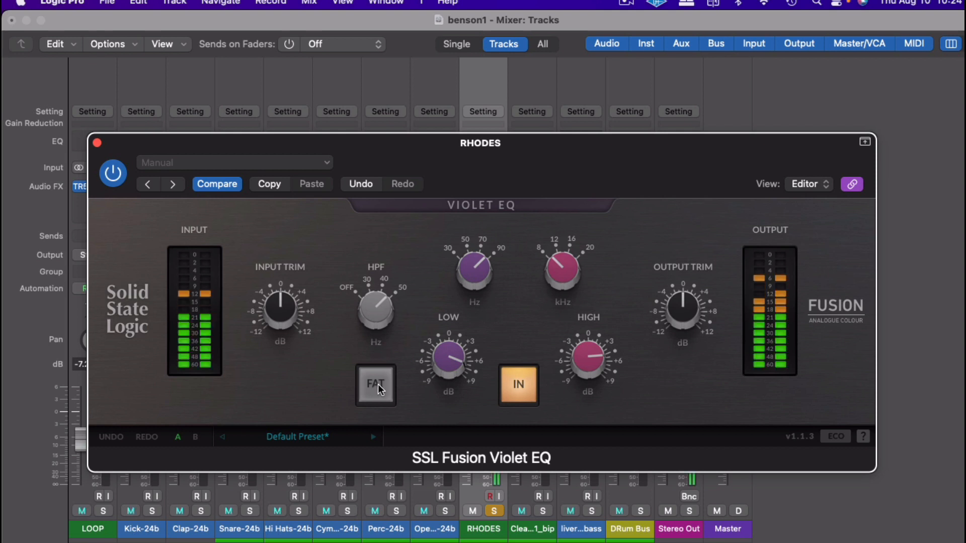
click(378, 384)
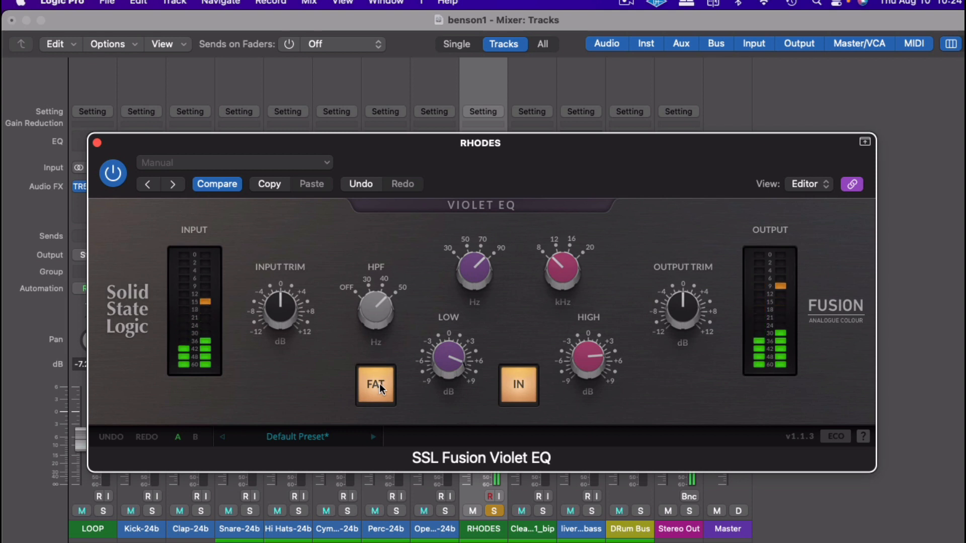
click(520, 396)
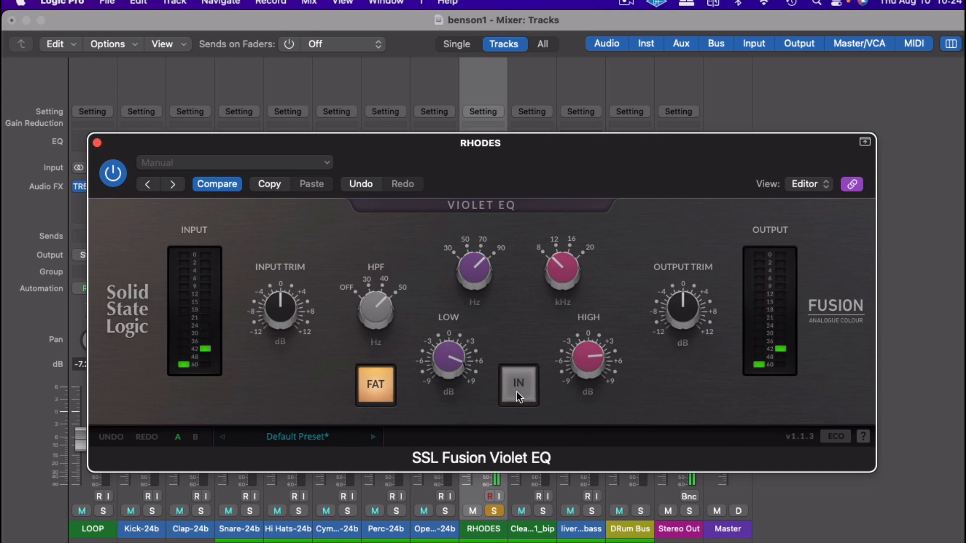
click(520, 396)
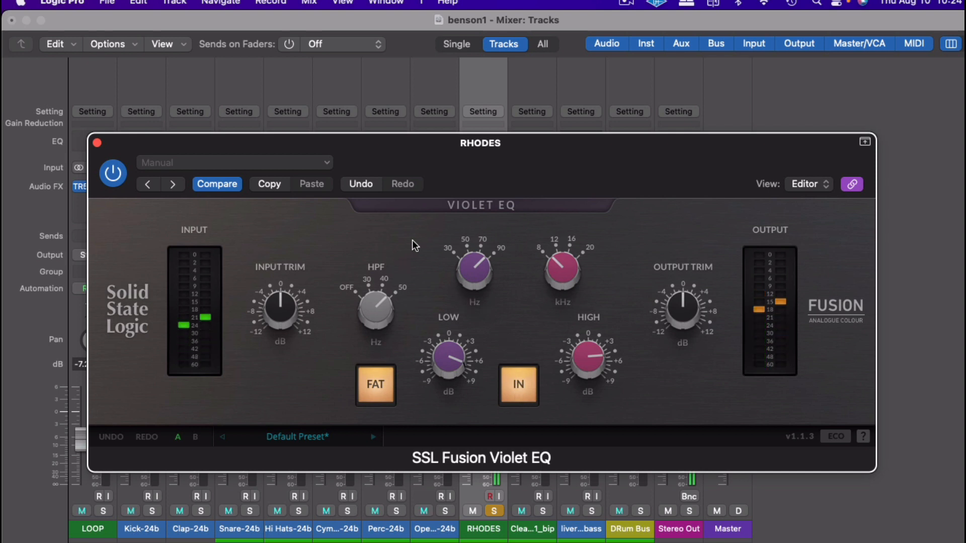
Step: Close the Rhodes EQ, solo the DRum Bus instead of the Rhodes, and open the Violet EQ on the DRum Bus
click(98, 143)
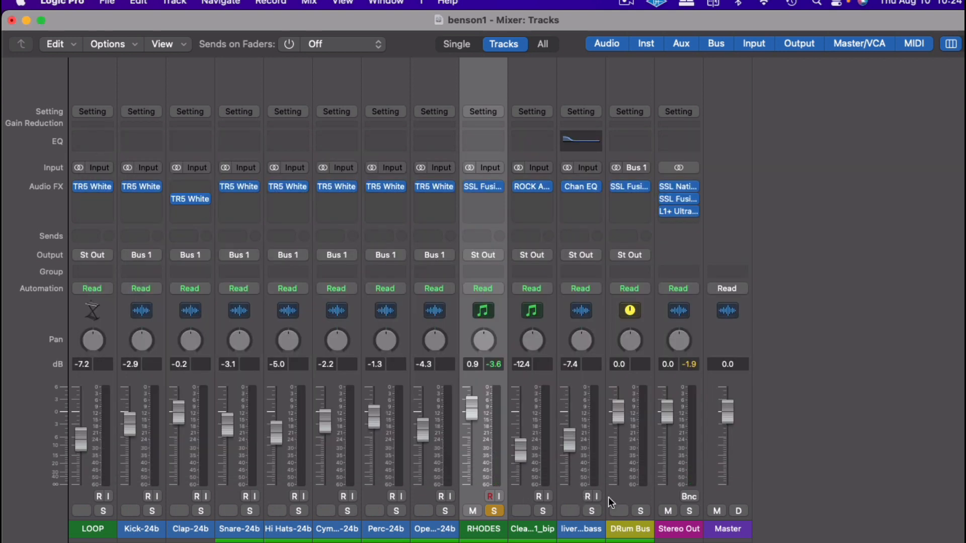
click(641, 512)
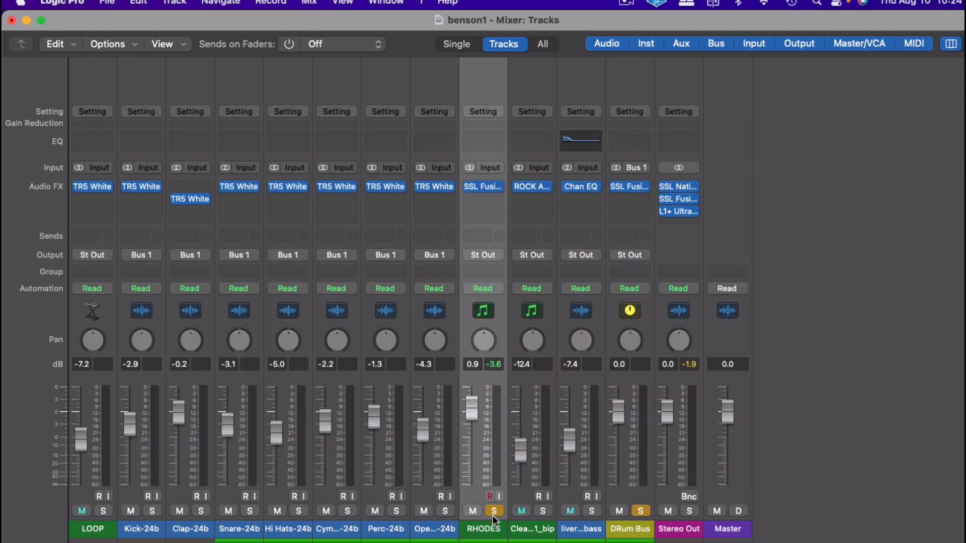
click(493, 512)
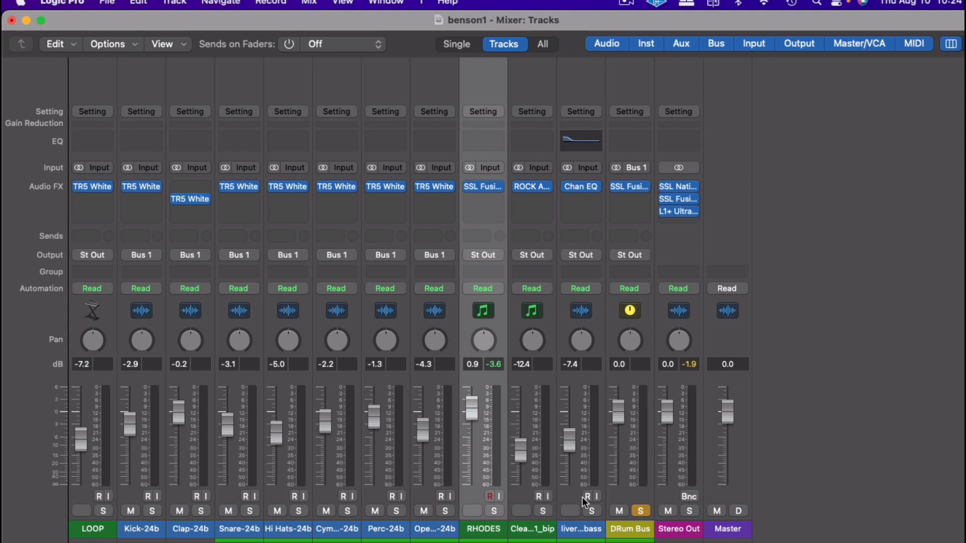
click(631, 187)
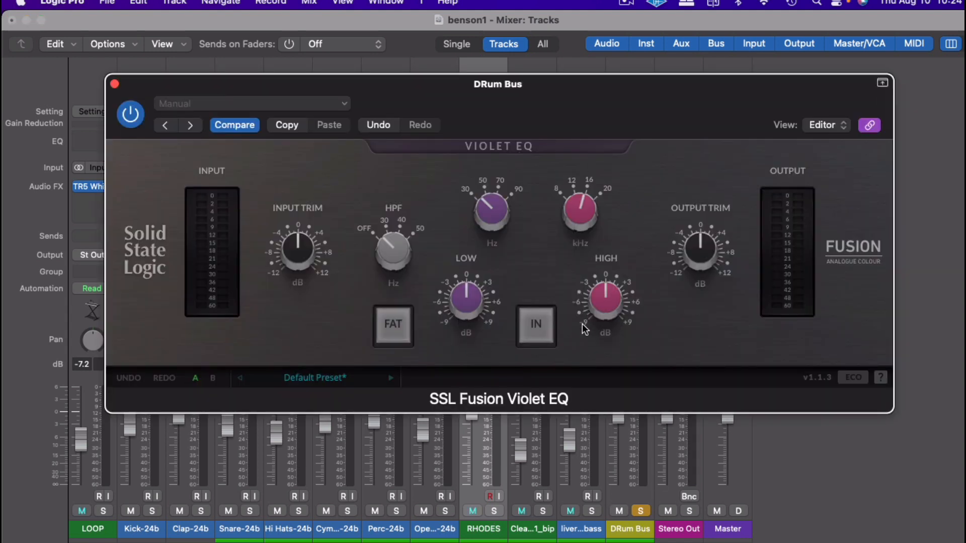
Step: Play the drums and compare the flat Violet EQ switched in and out, leaving it switched in
key(space)
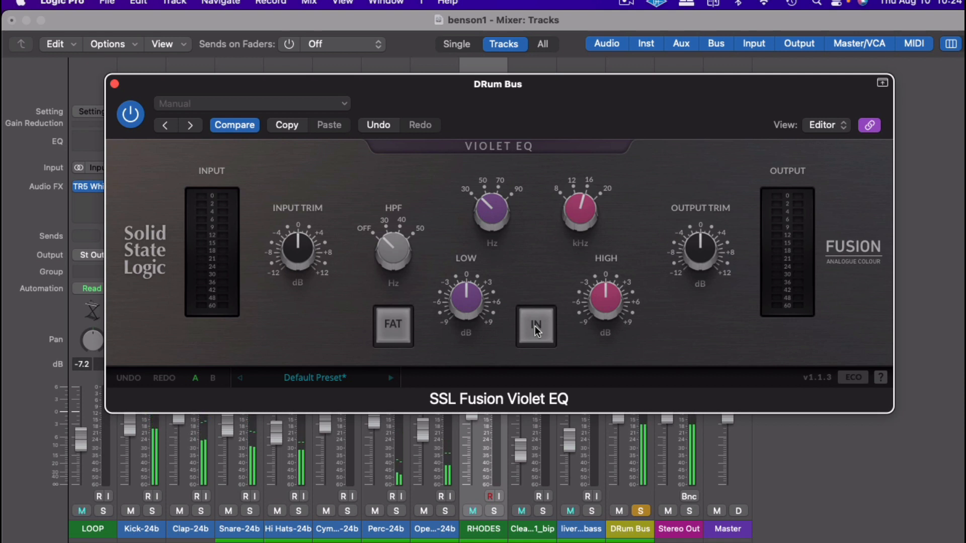
click(536, 326)
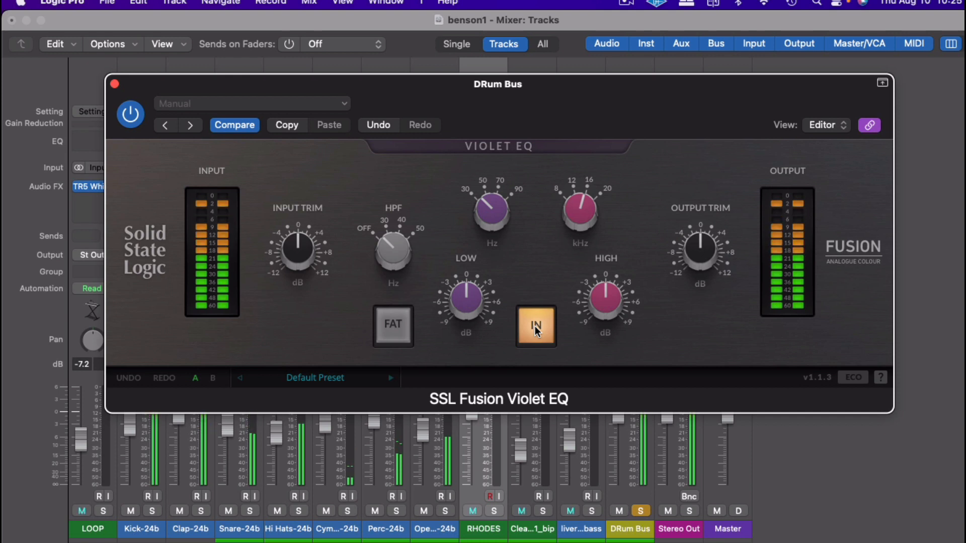
click(536, 328)
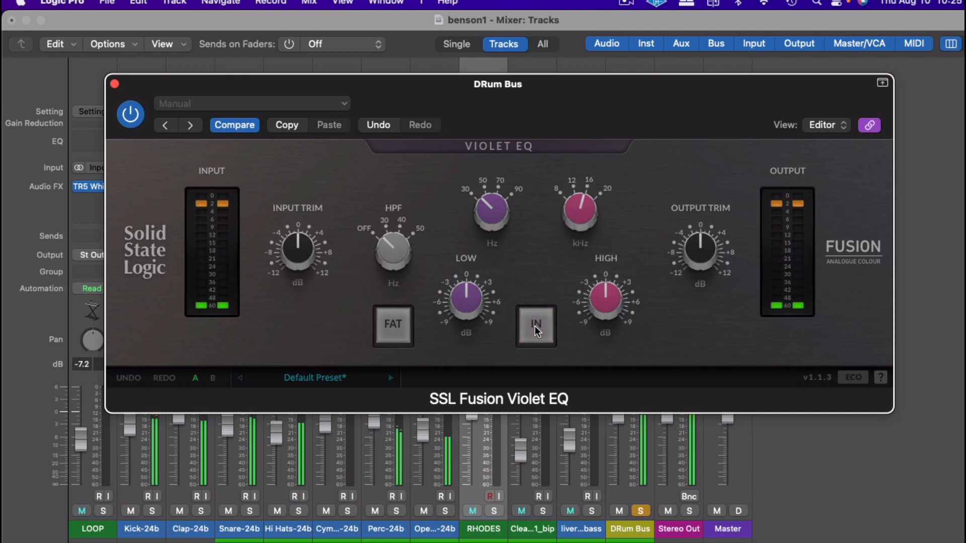
click(536, 328)
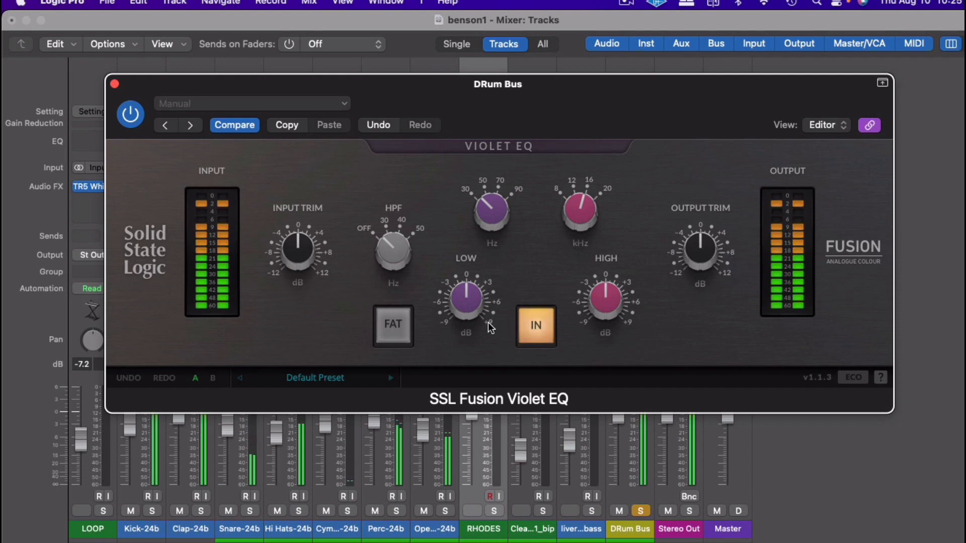
Step: Set the drum bus high-pass filter to 50 Hz and compare the drums with the EQ switched in and out
mouse_move(444, 314)
drag(391, 246, 410, 83)
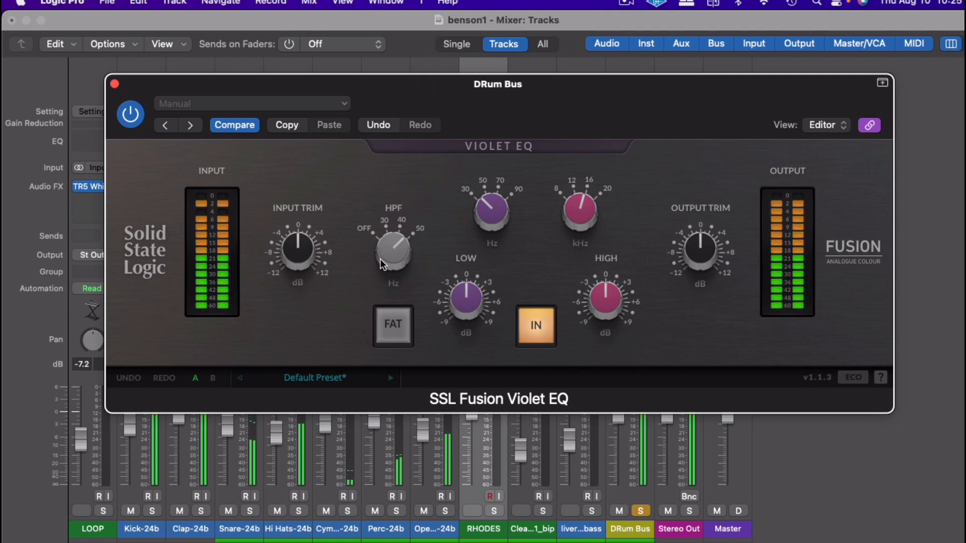
click(537, 325)
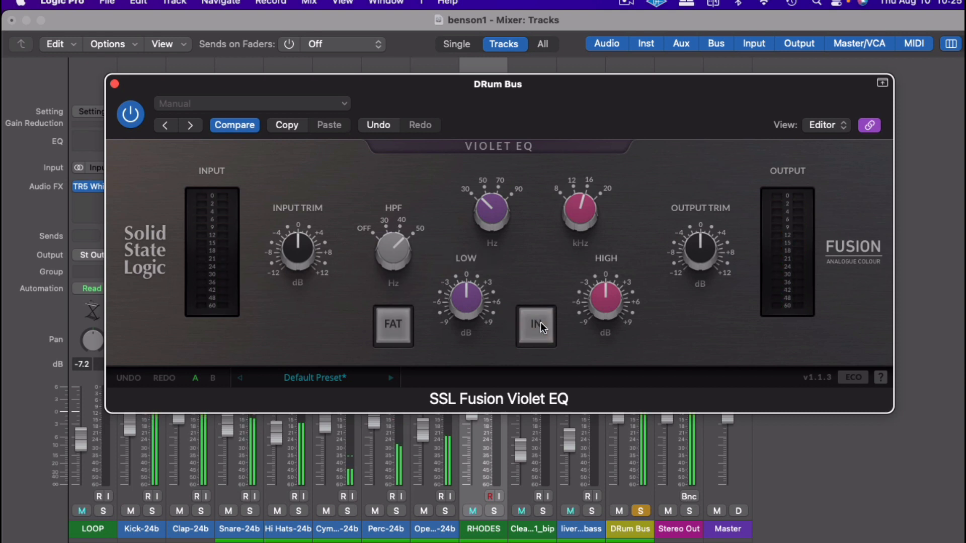
click(539, 325)
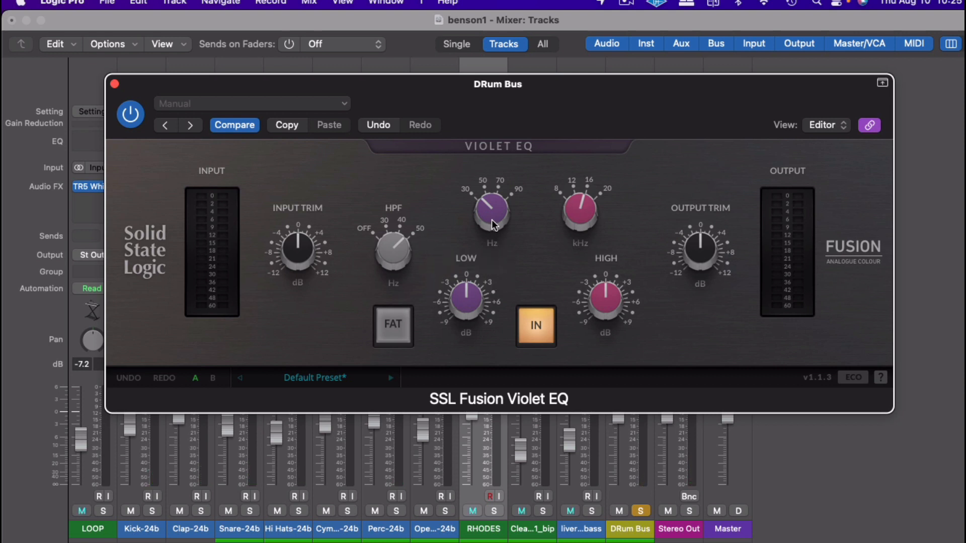
Step: Set the drum bus low shelf frequency to 50 Hz, boost it by 4.7 dB, and play the drums
drag(496, 220, 499, 169)
drag(473, 300, 485, 264)
key(space)
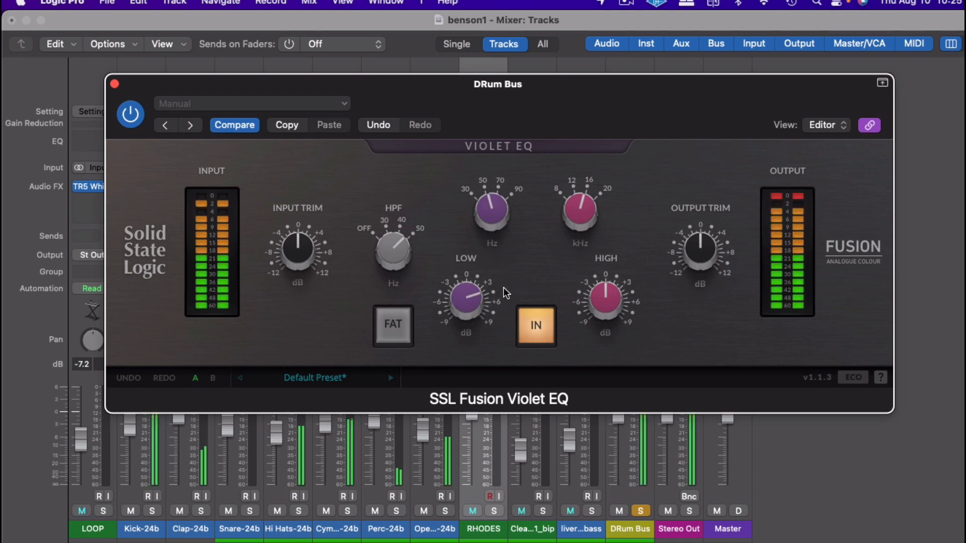
mouse_move(466, 304)
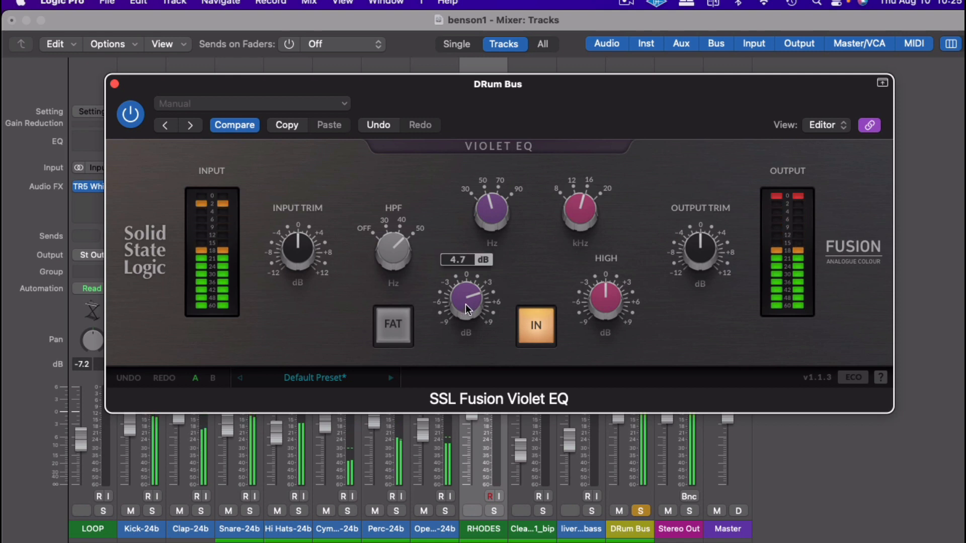
Step: Lower the output trim slightly to offset the low shelf boost and compare the drums with the EQ switched out and in
mouse_move(688, 263)
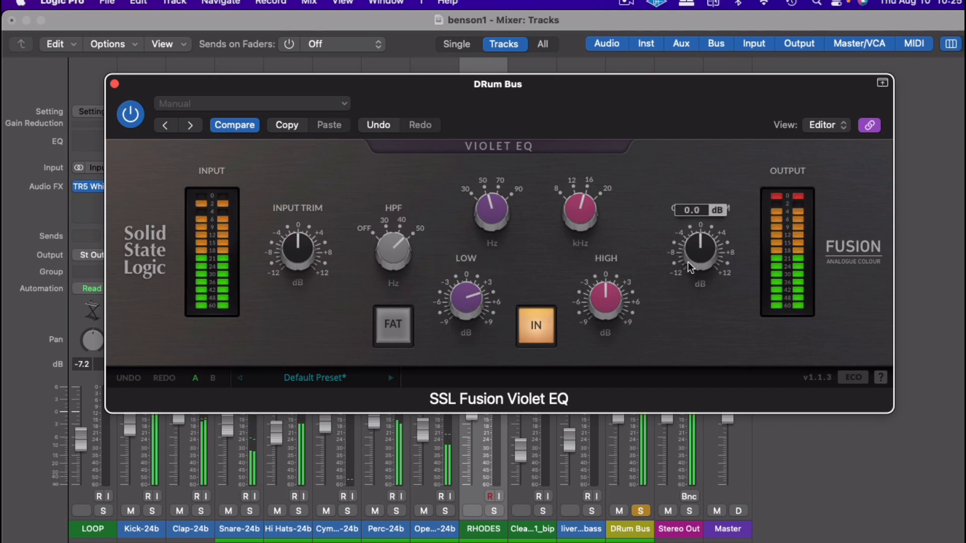
mouse_move(692, 247)
mouse_down()
mouse_move(682, 264)
mouse_move(690, 255)
mouse_up()
click(536, 326)
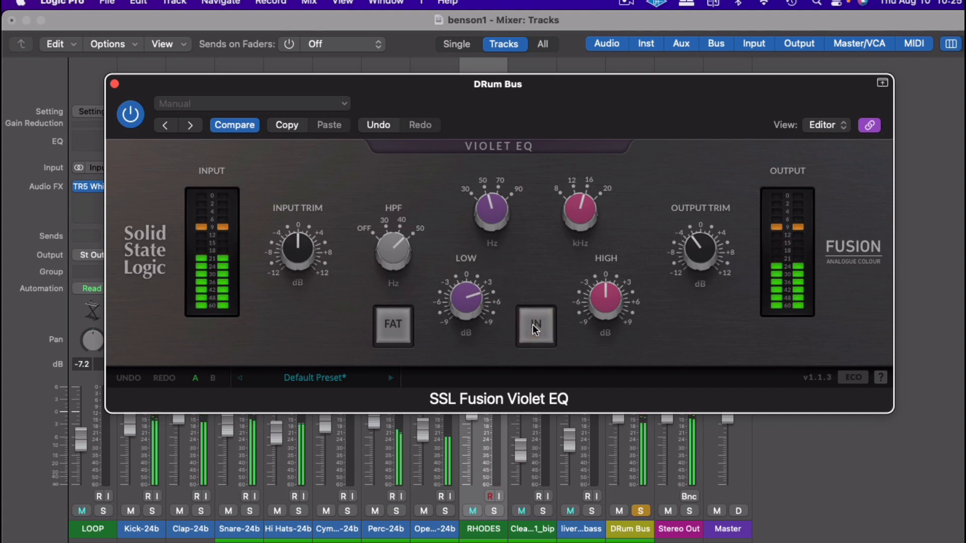
click(537, 327)
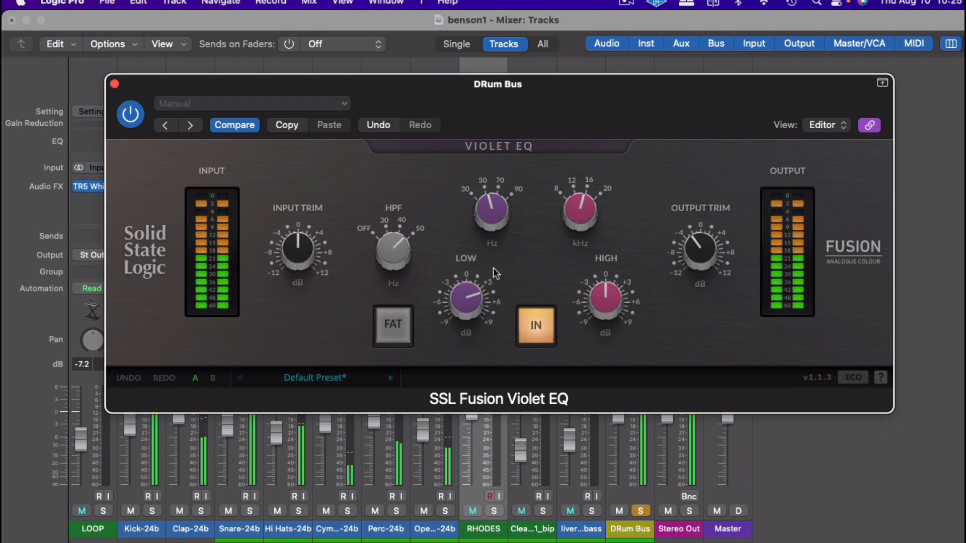
Step: Raise the drum bus low shelf boost to 6.4 dB and set its frequency to 70 Hz
drag(467, 285, 466, 281)
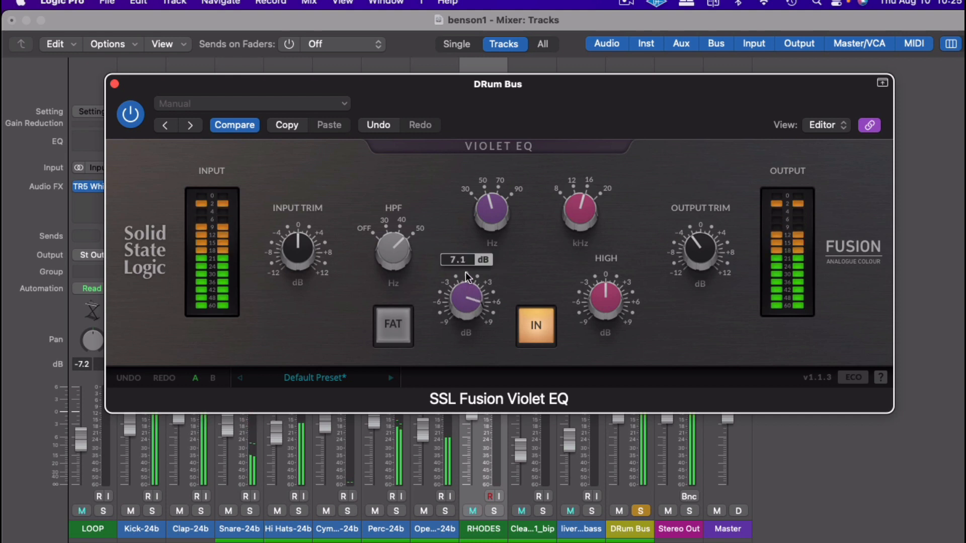
drag(466, 280, 463, 281)
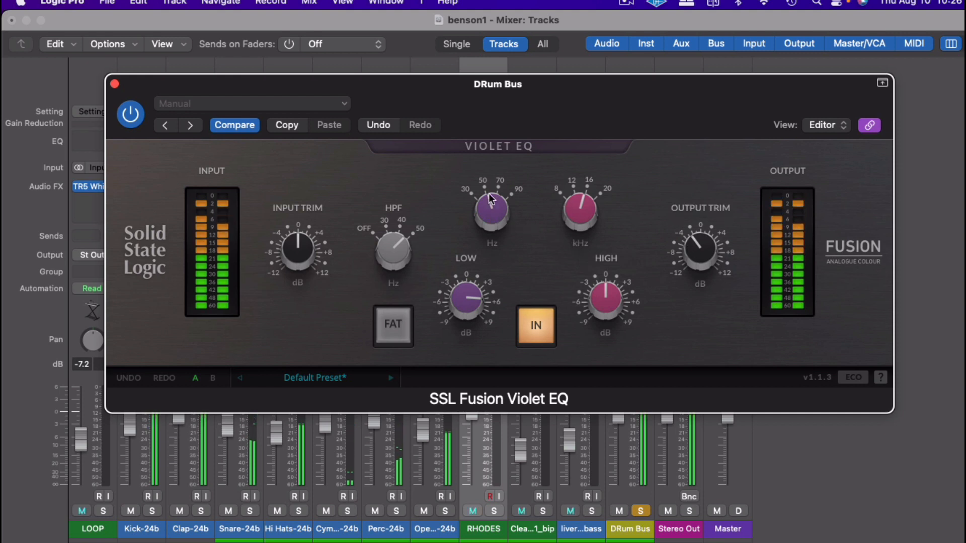
drag(486, 208, 495, 170)
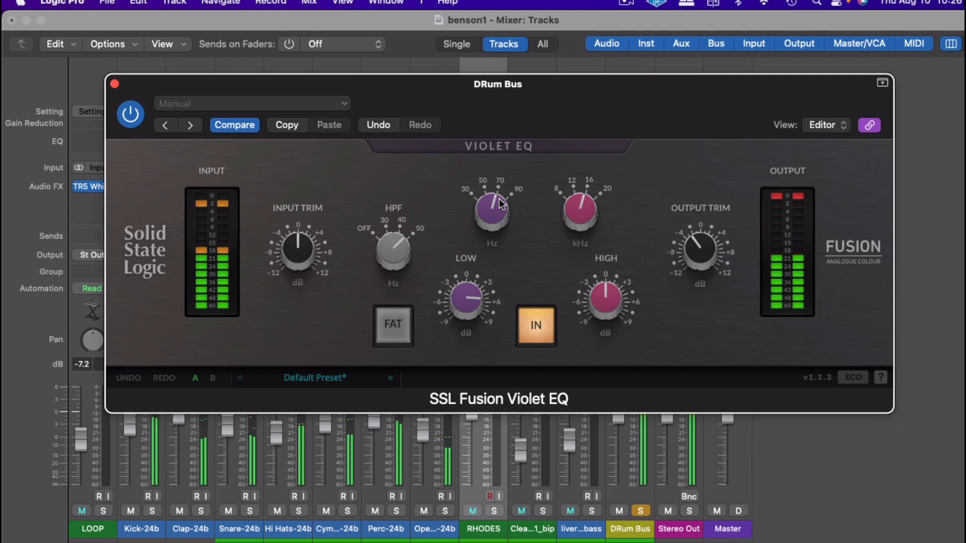
Step: Lower the output trim a little further and compare the 70 Hz low shelf boost with the EQ switched out and in
mouse_move(690, 250)
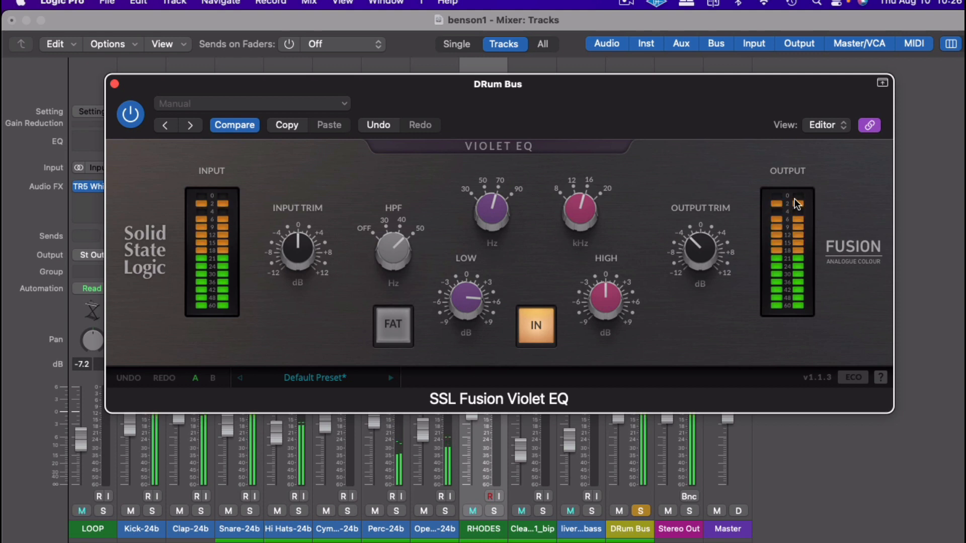
click(528, 322)
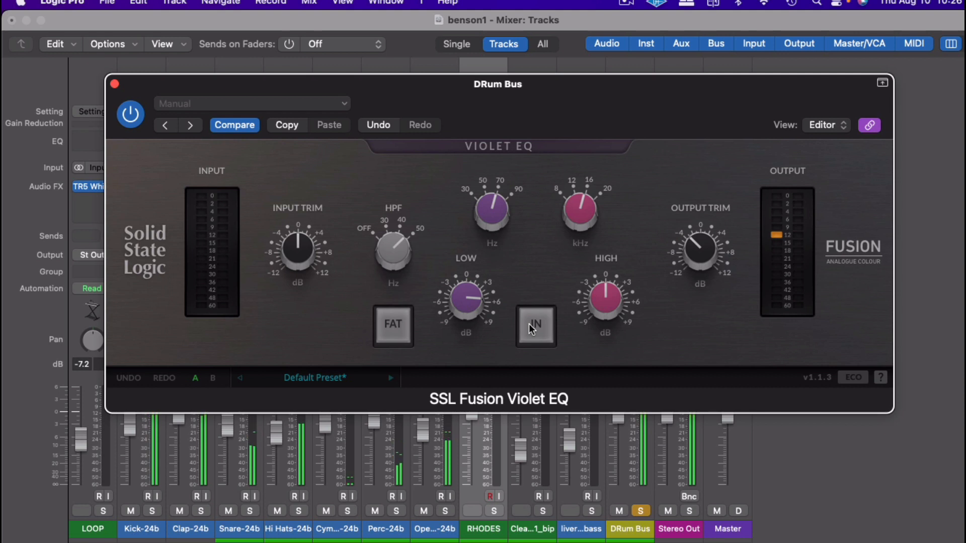
click(530, 324)
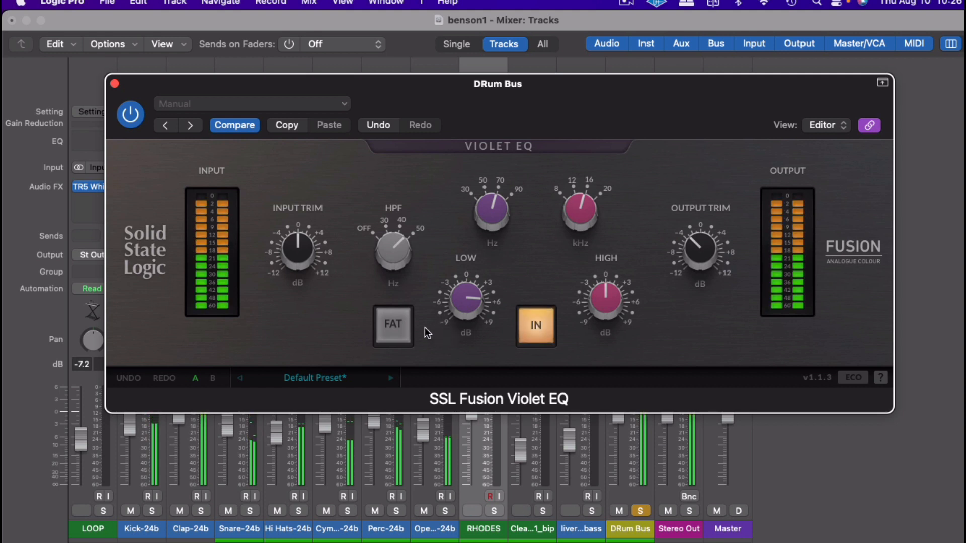
Step: Turn on the FAT mode for the drum bus and reduce the output trim further to keep the output from peaking
click(396, 332)
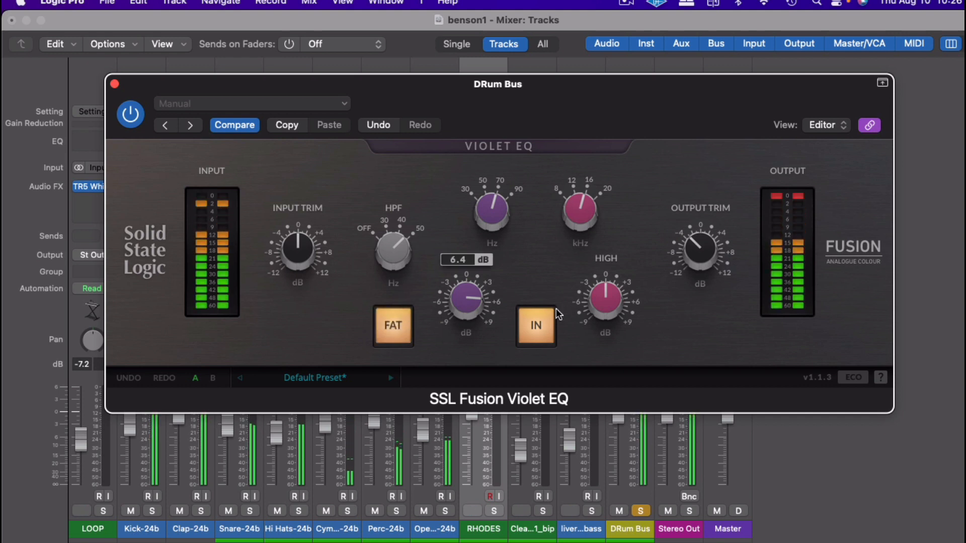
mouse_move(719, 242)
drag(720, 242, 689, 251)
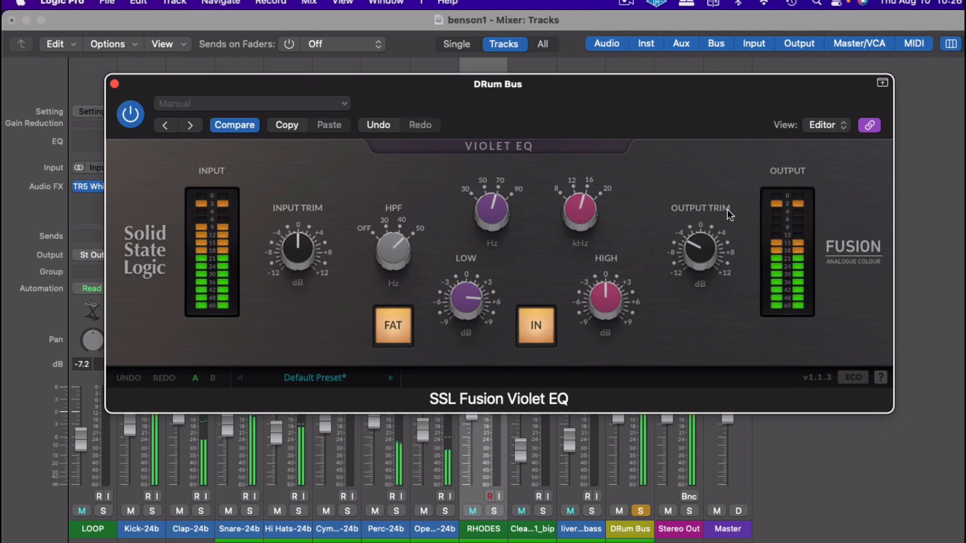
mouse_move(725, 220)
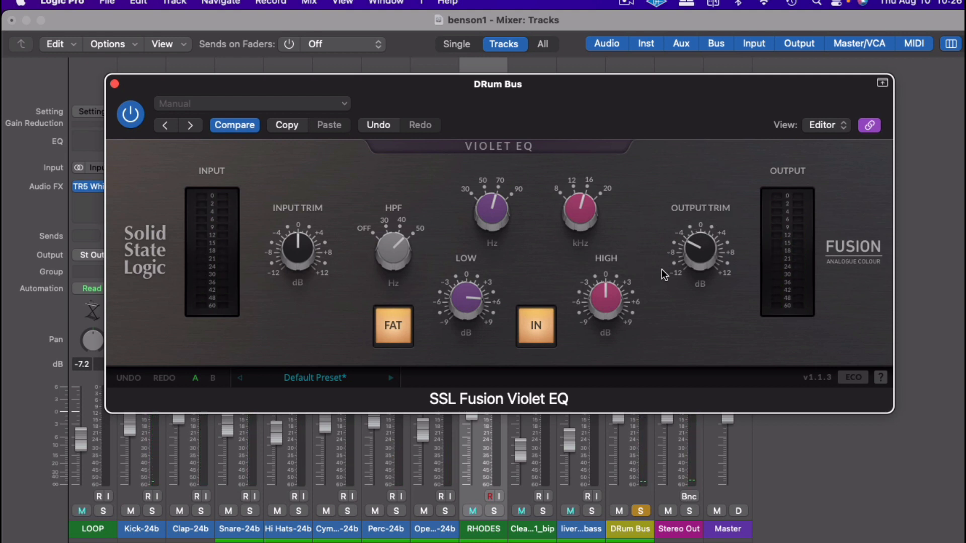
Step: Compare the drum bus FAT setting with the EQ switched out and back in
click(536, 330)
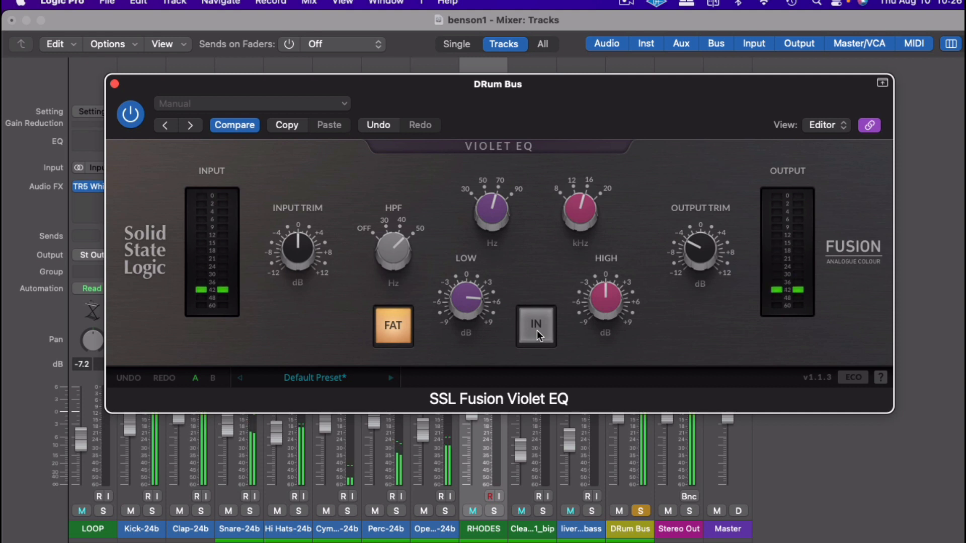
click(536, 330)
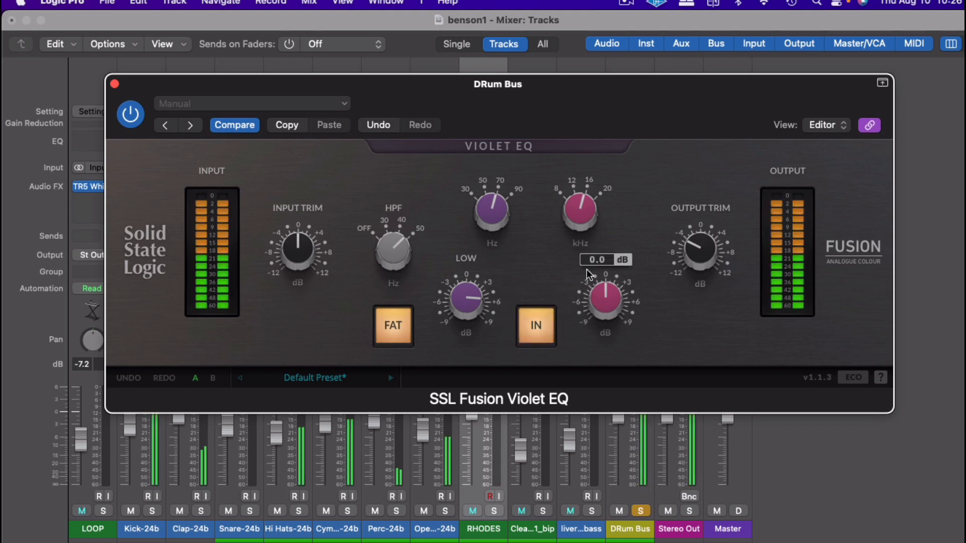
Step: Boost the drum bus high shelf by 8.5 dB at 12 kHz and compare it with the EQ switched out and in
drag(602, 293, 572, 238)
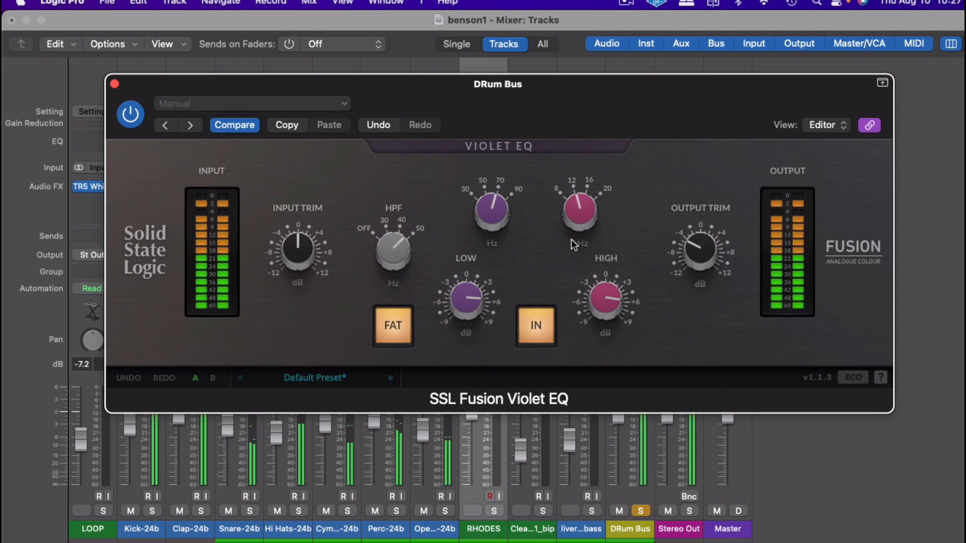
mouse_move(603, 294)
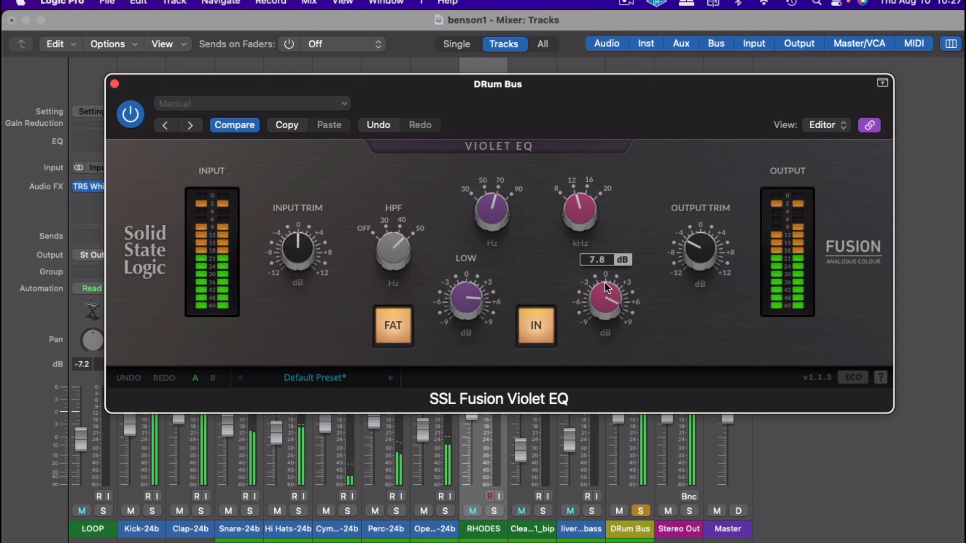
drag(607, 288, 609, 281)
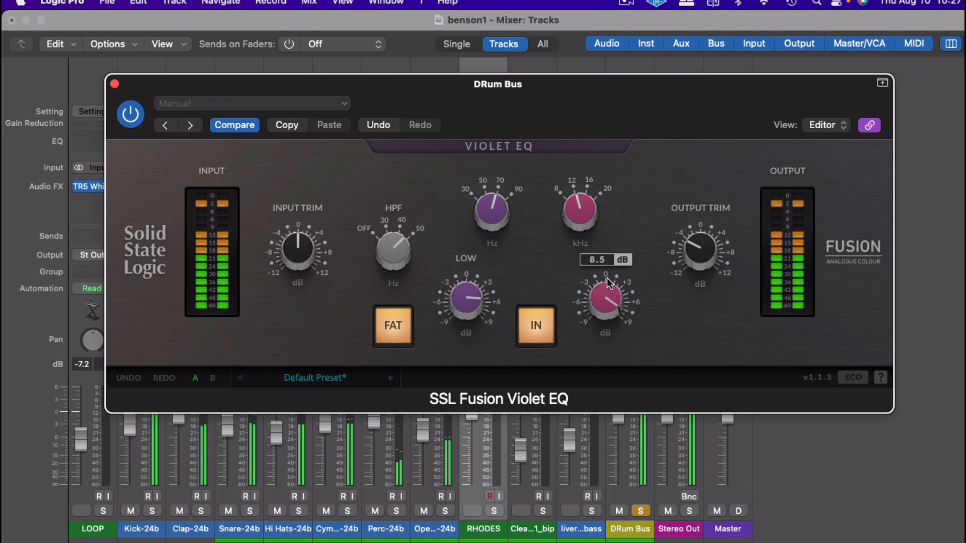
click(537, 325)
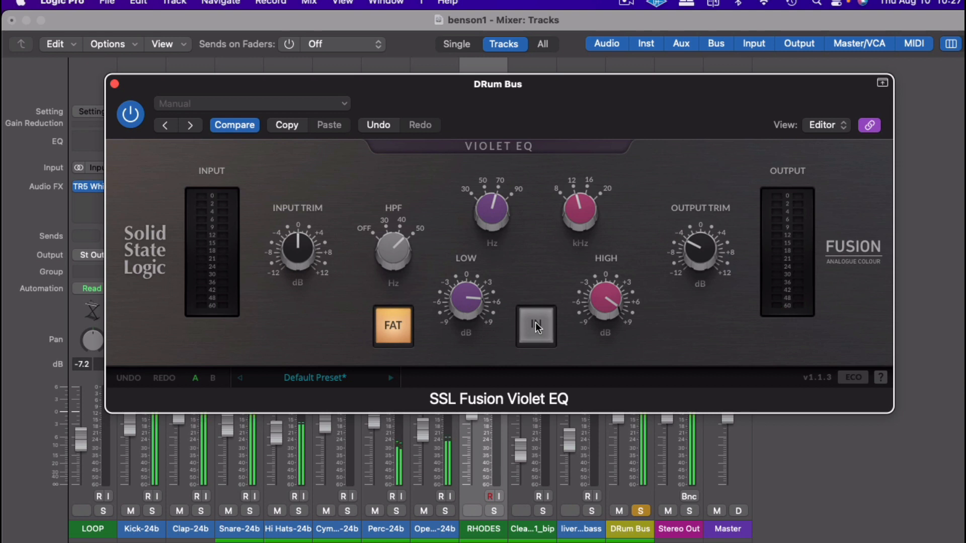
click(536, 325)
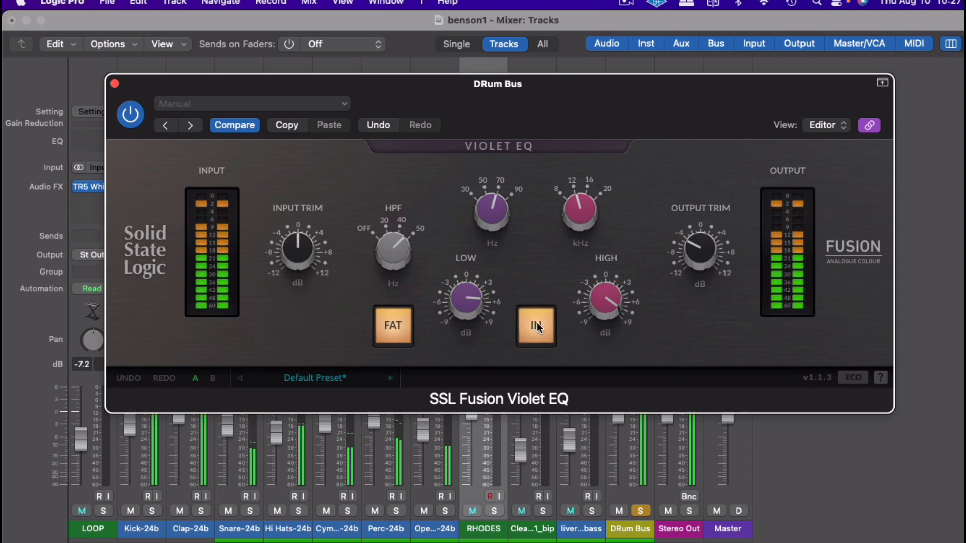
Step: Set the drum bus high shelf frequency to 8 kHz and compare it with the EQ switched out and in
mouse_move(610, 302)
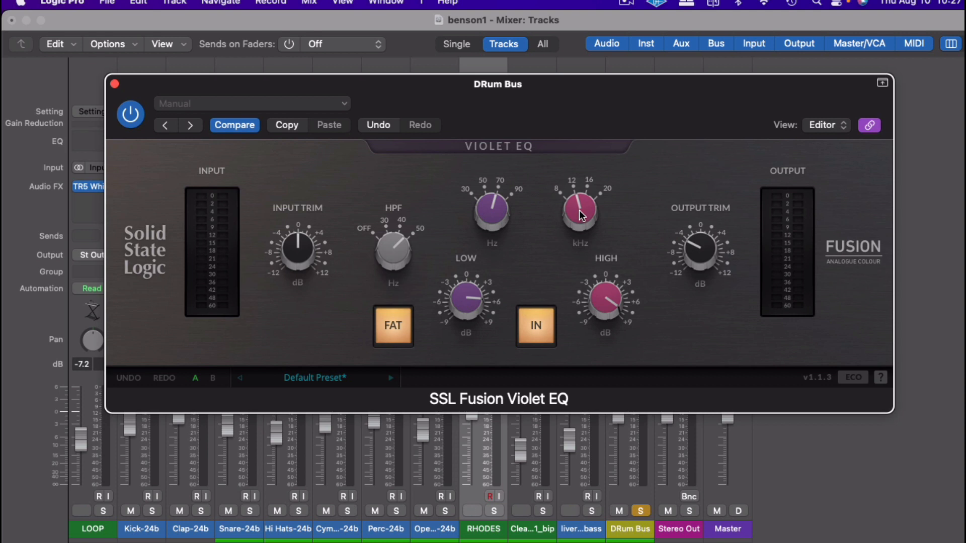
drag(566, 192, 545, 243)
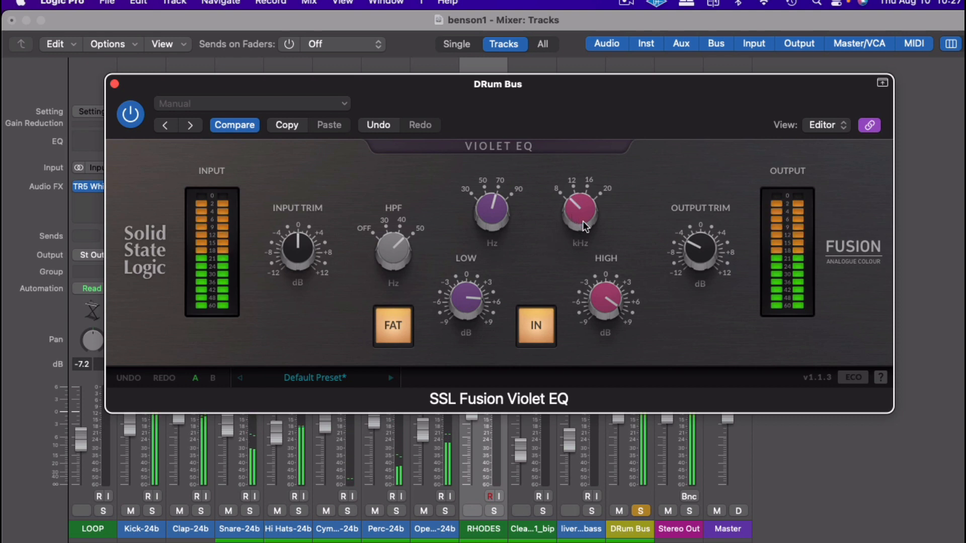
mouse_move(606, 295)
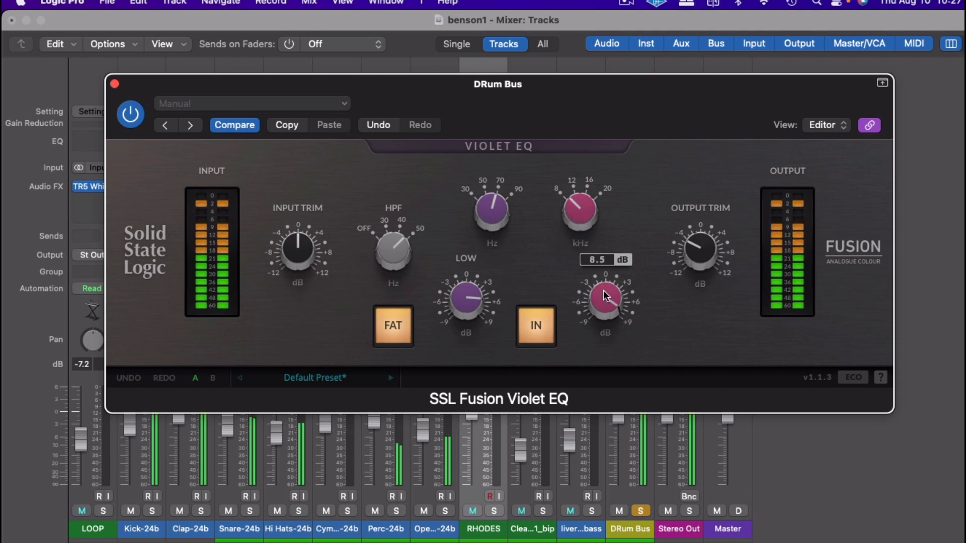
click(546, 322)
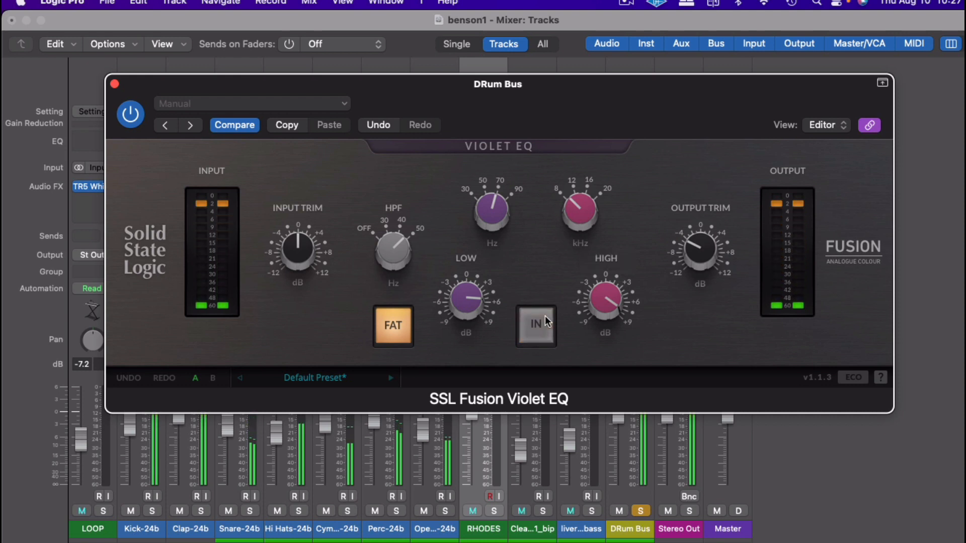
click(547, 322)
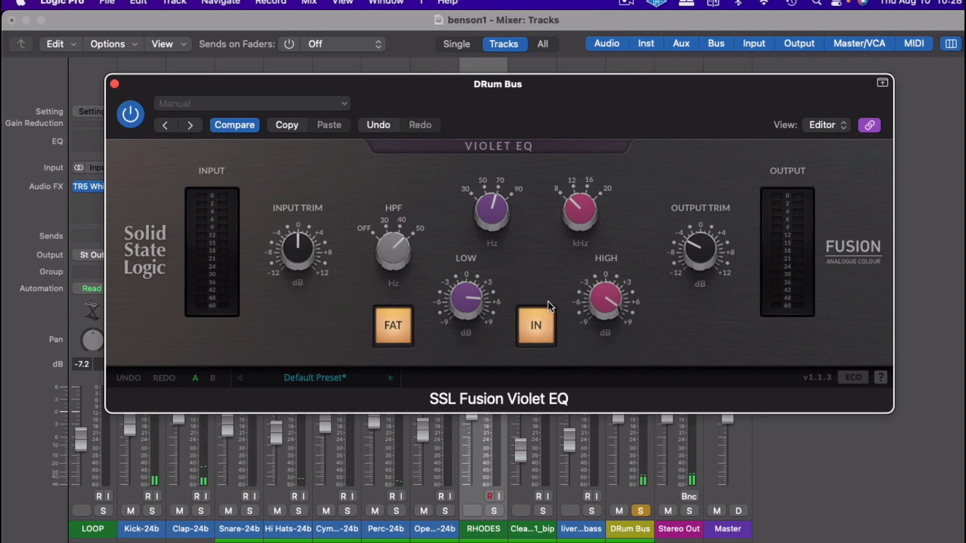
Step: Unsolo the drum bus and switch in the Violet EQ on the Stereo Out with the full mix playing
click(114, 83)
click(641, 511)
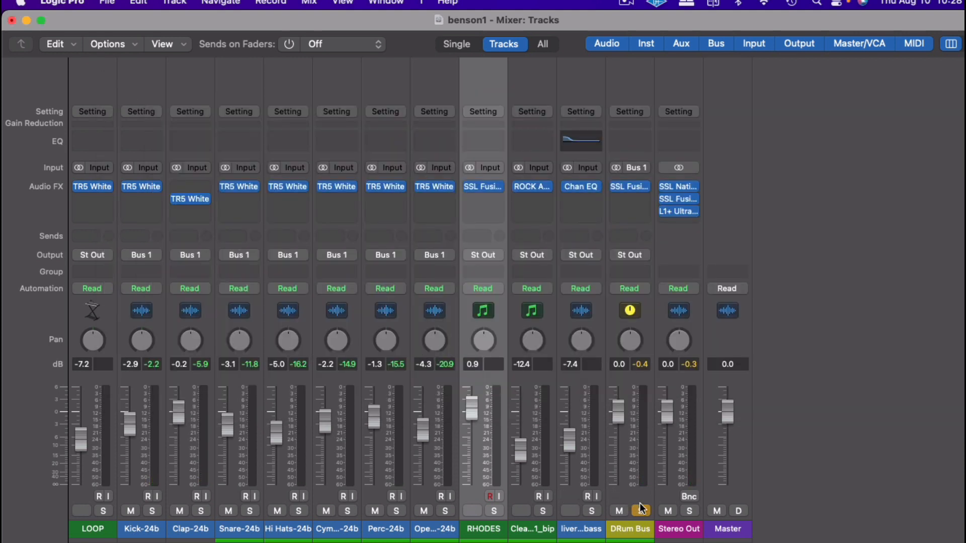
click(680, 197)
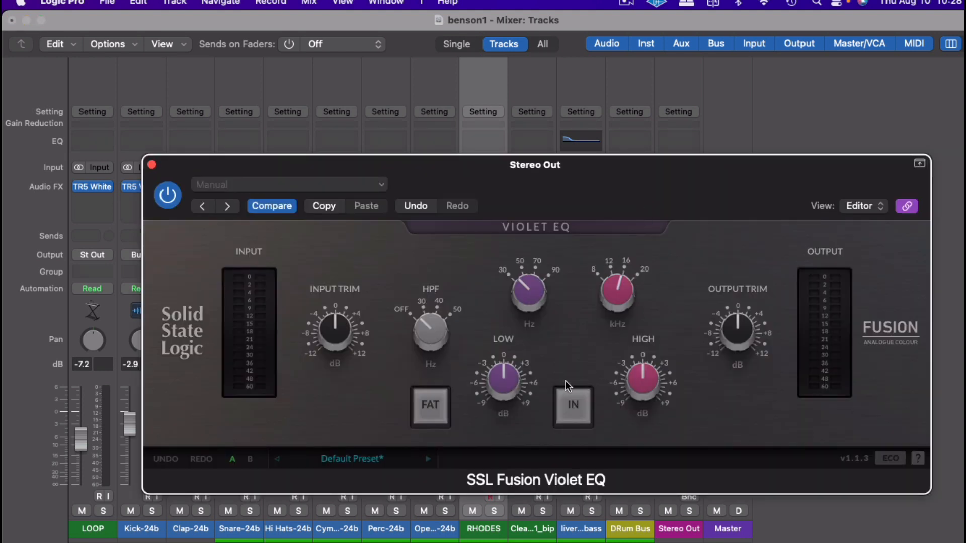
key(space)
click(553, 395)
click(574, 403)
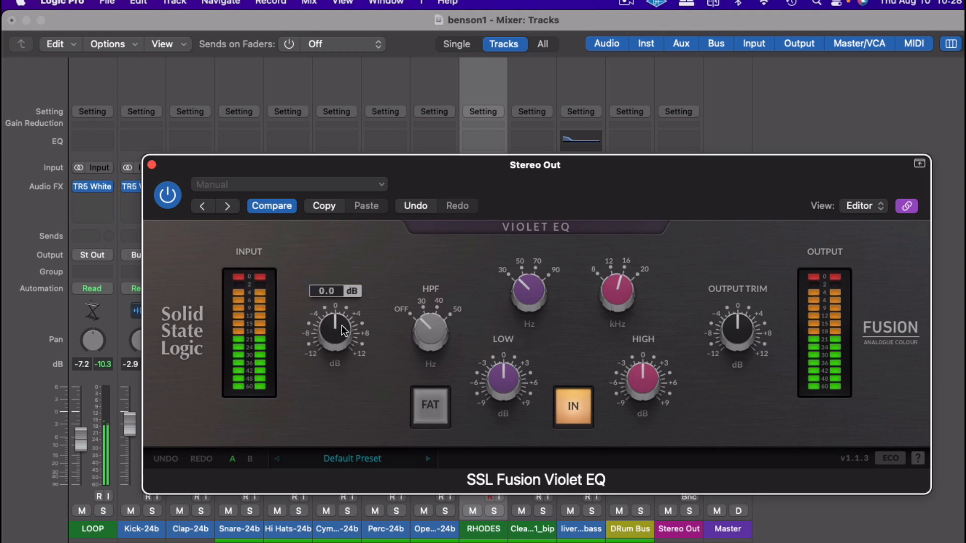
Step: Lower the Stereo Out EQ's input trim to prevent clipping and compare the mix with the EQ switched out and in
drag(333, 332, 322, 332)
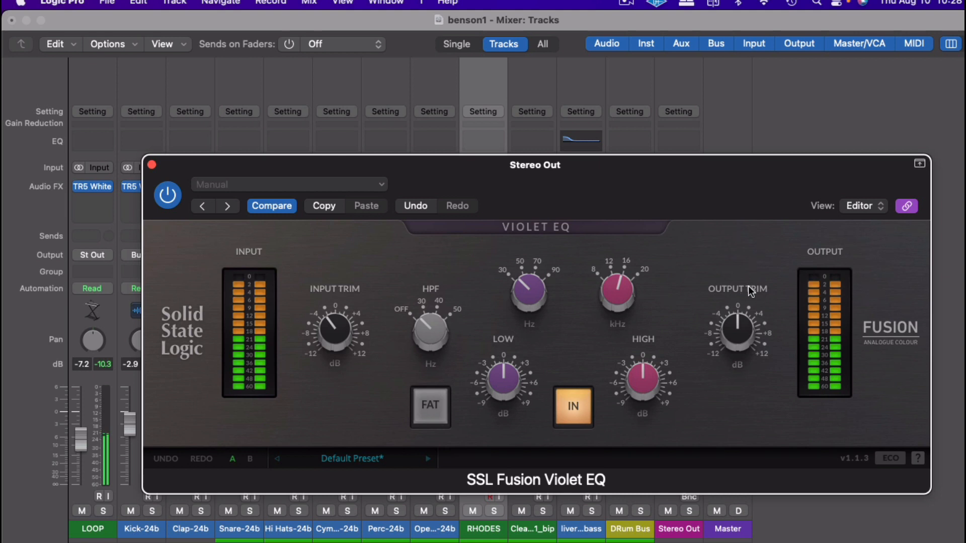
mouse_move(638, 378)
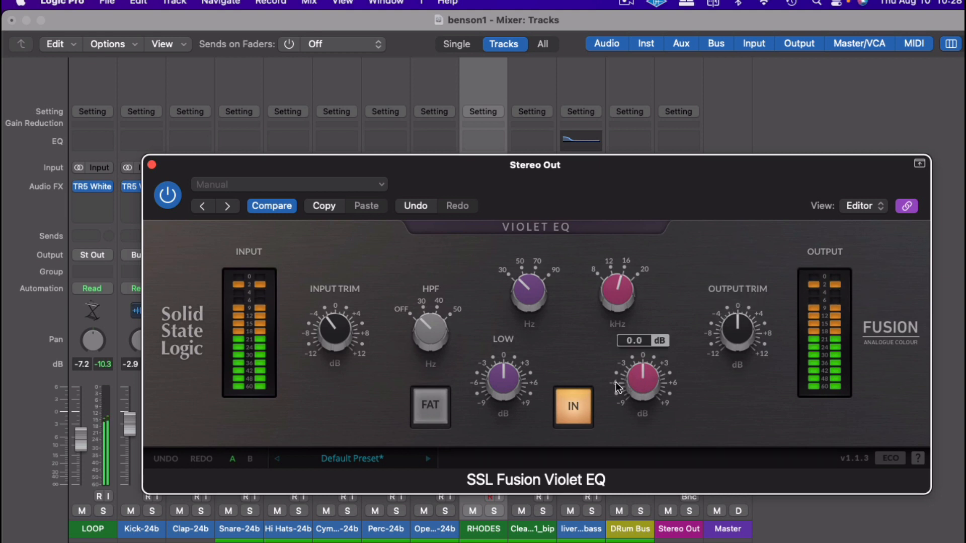
click(564, 407)
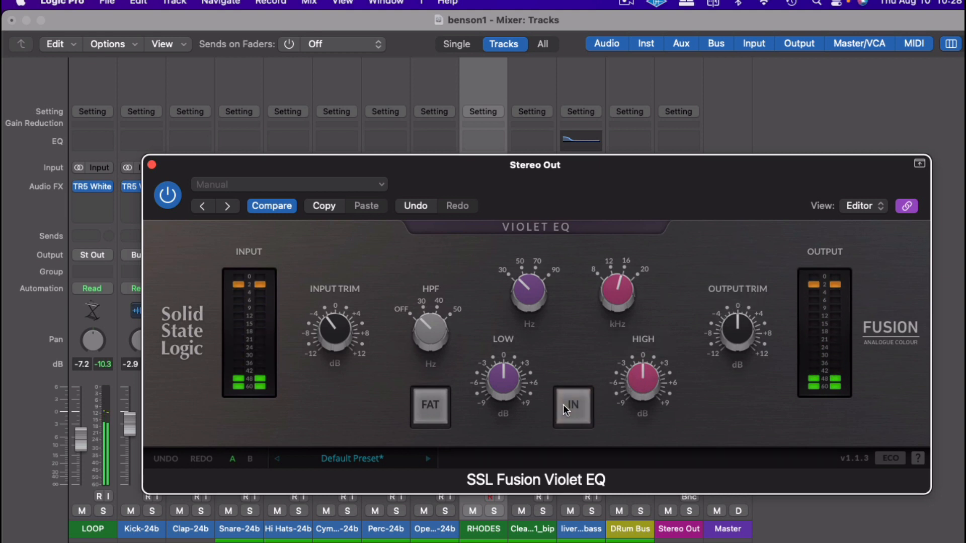
click(565, 404)
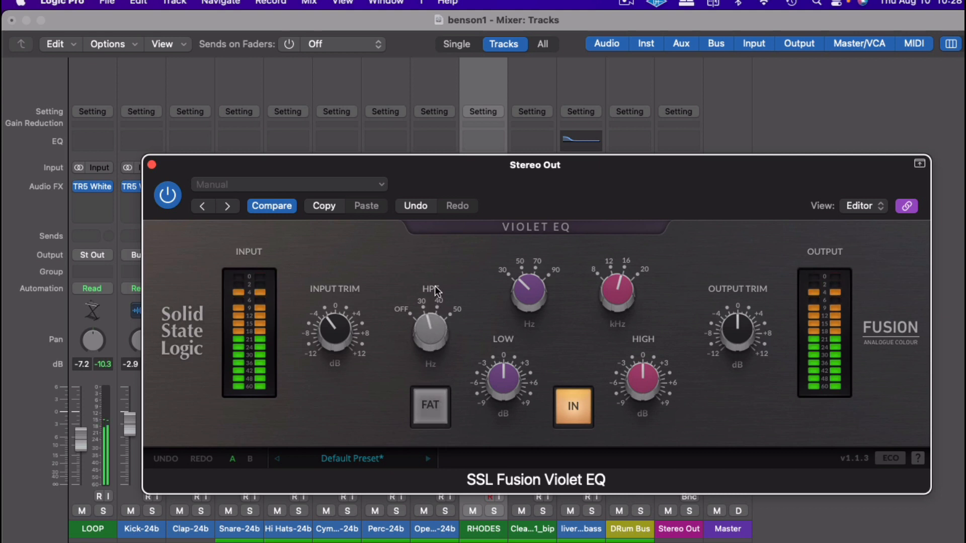
Step: Set the Stereo Out high-pass filter to 30 Hz and the low shelf boost to 5.9 dB at 30 Hz
mouse_move(439, 272)
mouse_down()
mouse_move(446, 231)
mouse_move(430, 276)
mouse_up()
drag(504, 381, 523, 332)
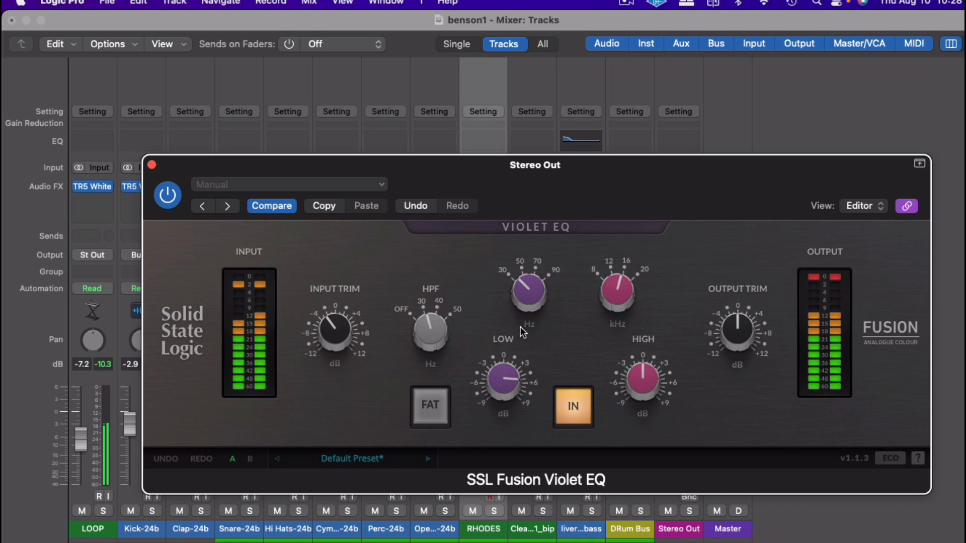
mouse_move(514, 384)
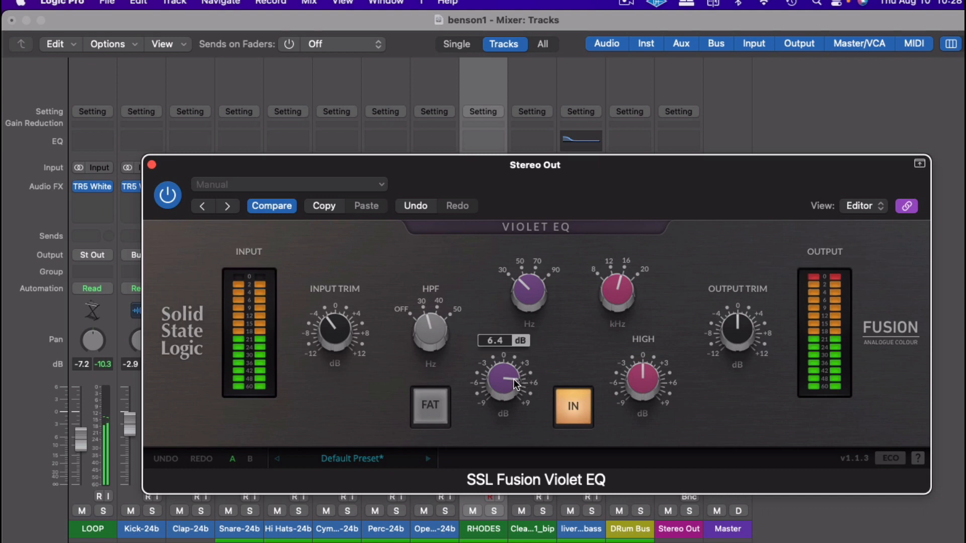
drag(515, 385, 515, 378)
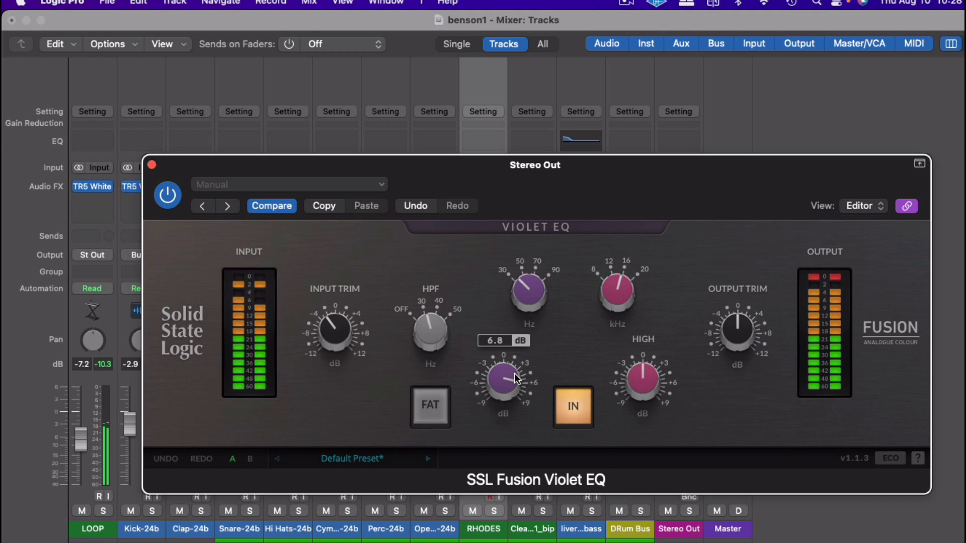
drag(525, 297, 504, 295)
drag(509, 381, 507, 391)
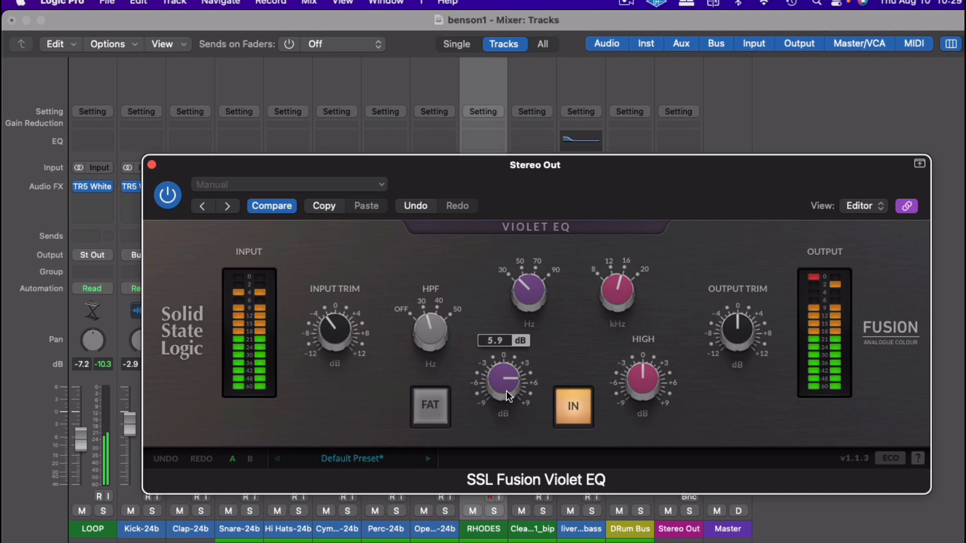
Step: Set the Stereo Out output trim to -1.9 dB and turn on FAT mode, comparing it with the EQ switched out and in
drag(736, 330, 728, 338)
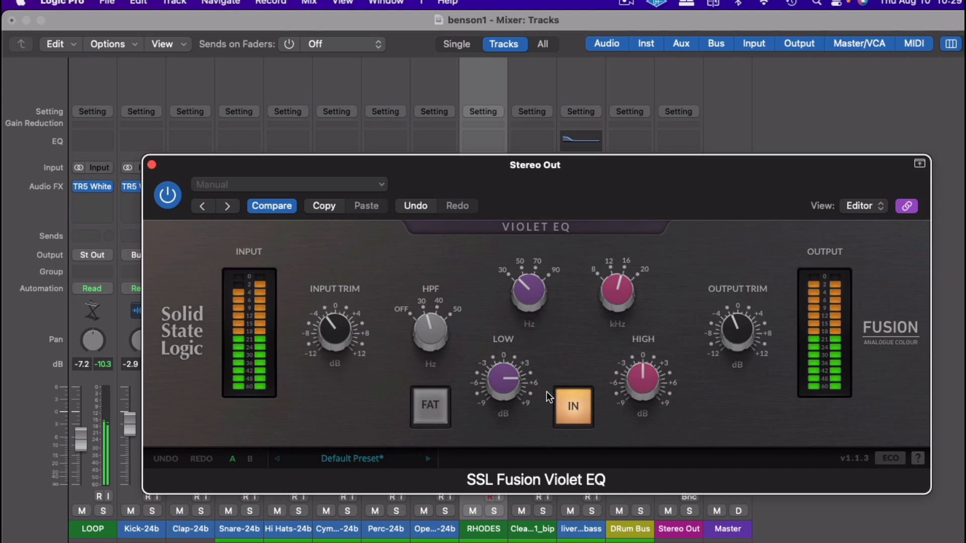
click(436, 411)
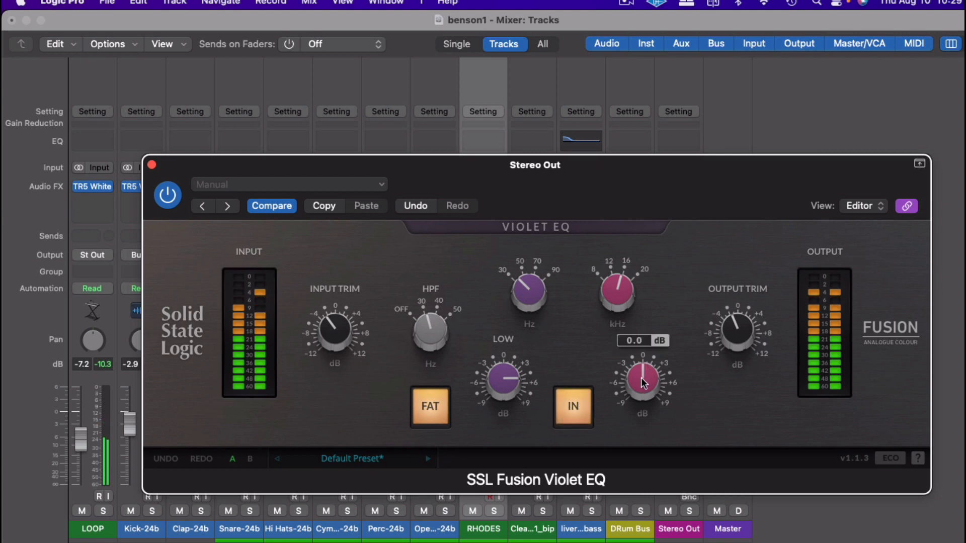
click(574, 412)
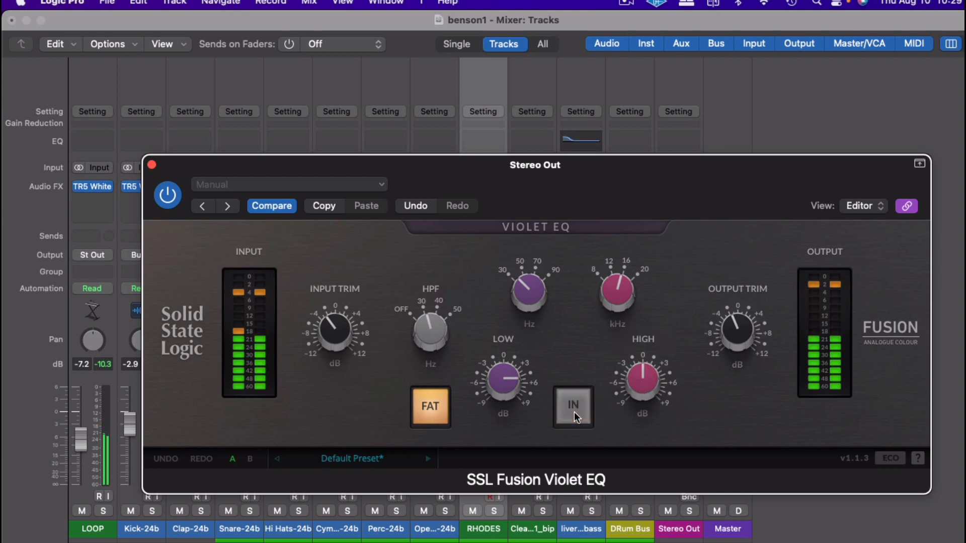
click(578, 412)
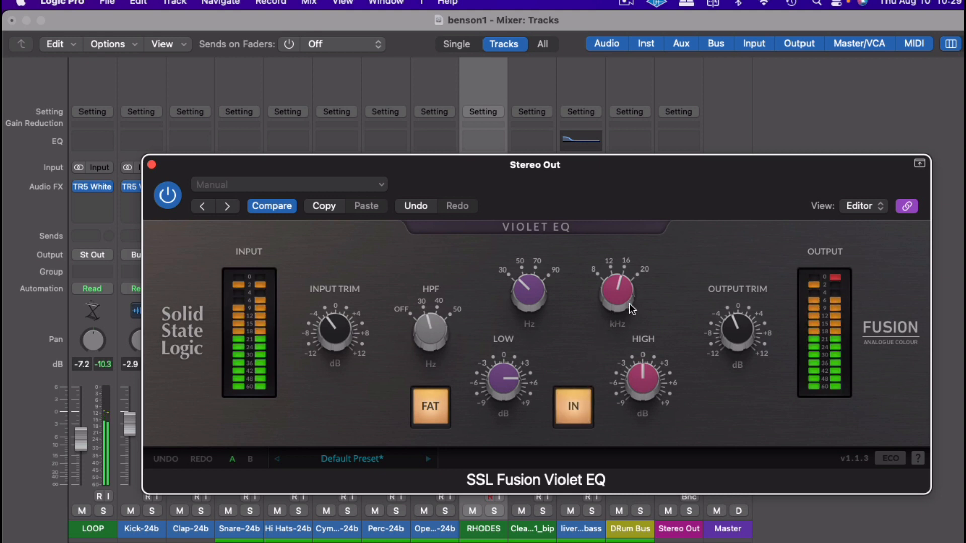
Step: Set the Stereo Out high shelf to 12 kHz with a boost of just under 6 dB
drag(618, 292, 587, 330)
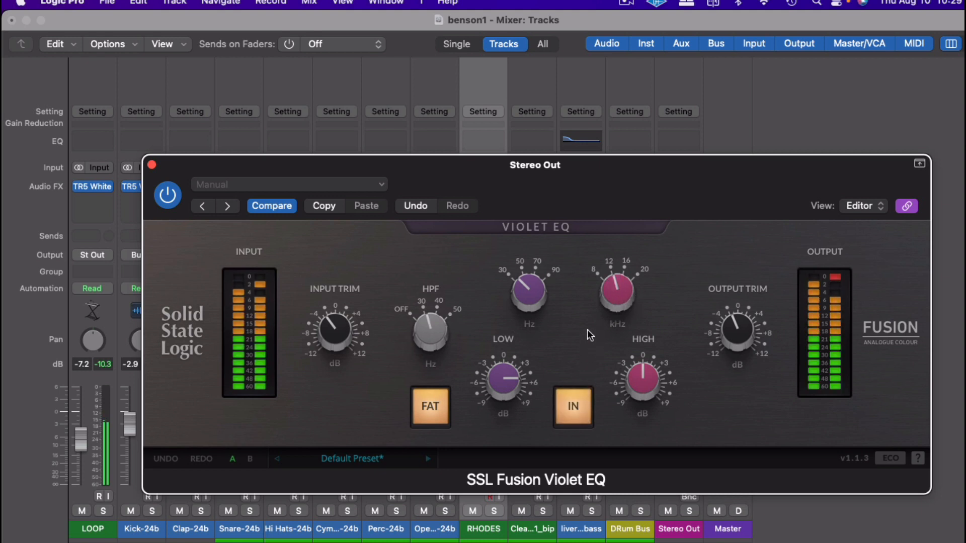
drag(646, 380, 656, 324)
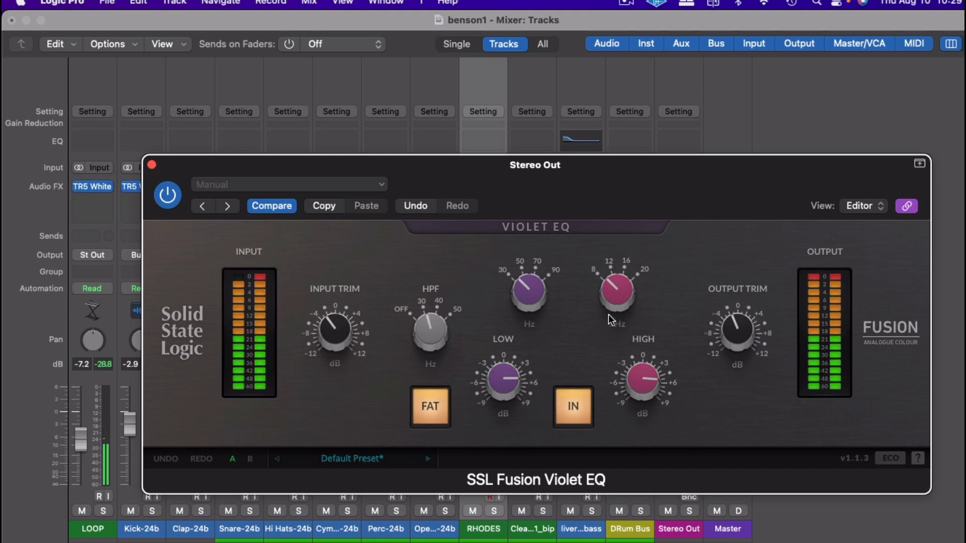
click(816, 279)
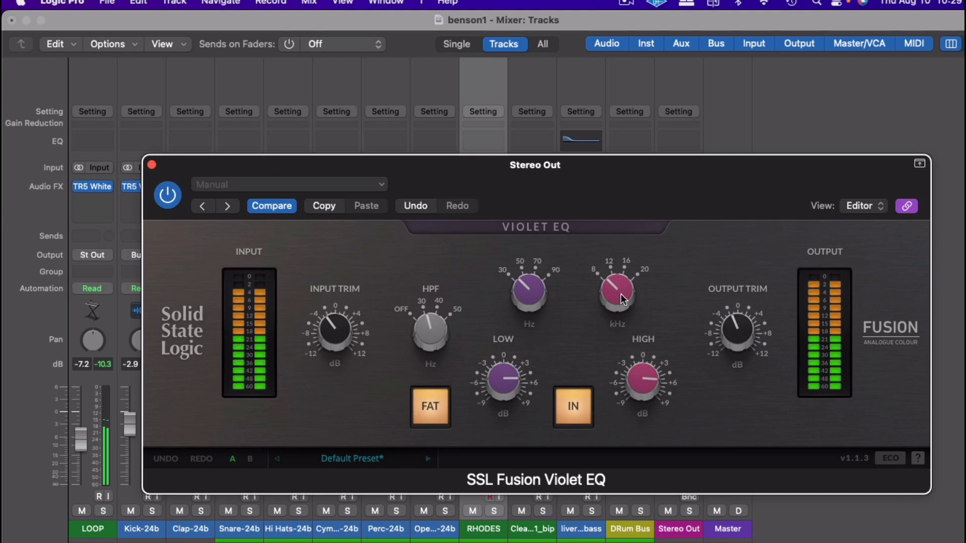
mouse_move(649, 387)
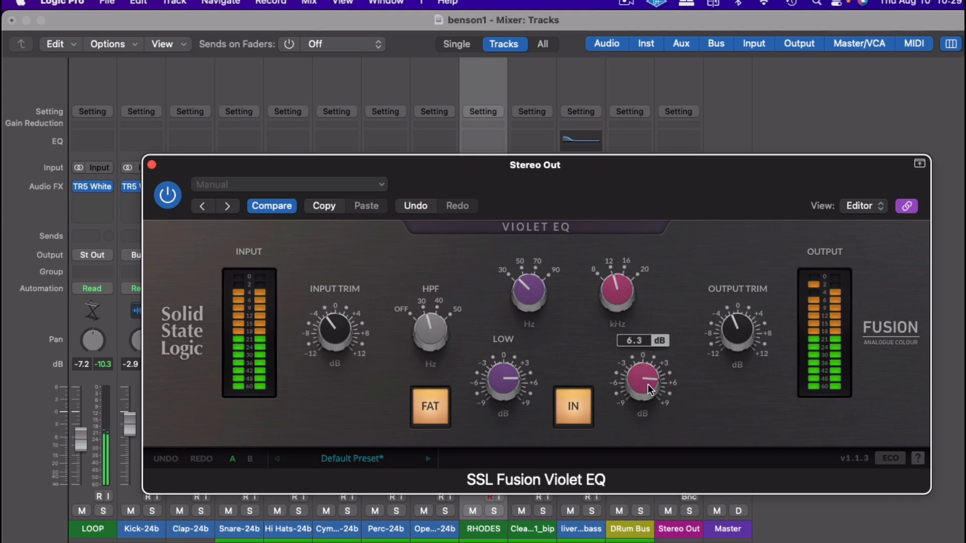
mouse_move(650, 383)
mouse_down()
mouse_move(651, 373)
mouse_move(649, 389)
mouse_up()
Step: Lower the Stereo Out output trim slightly further and compare the full mix with the EQ switched out and in
mouse_move(726, 335)
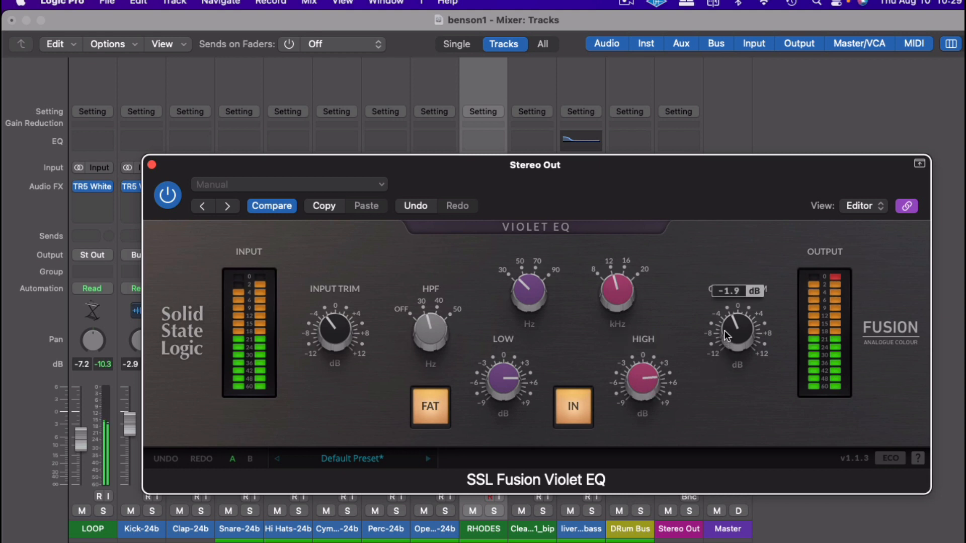
drag(725, 335, 726, 338)
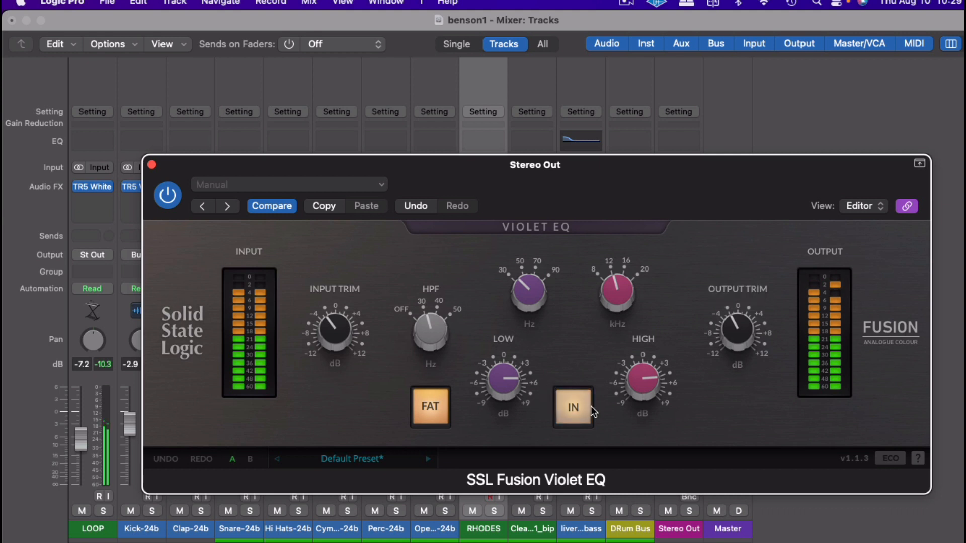
click(574, 410)
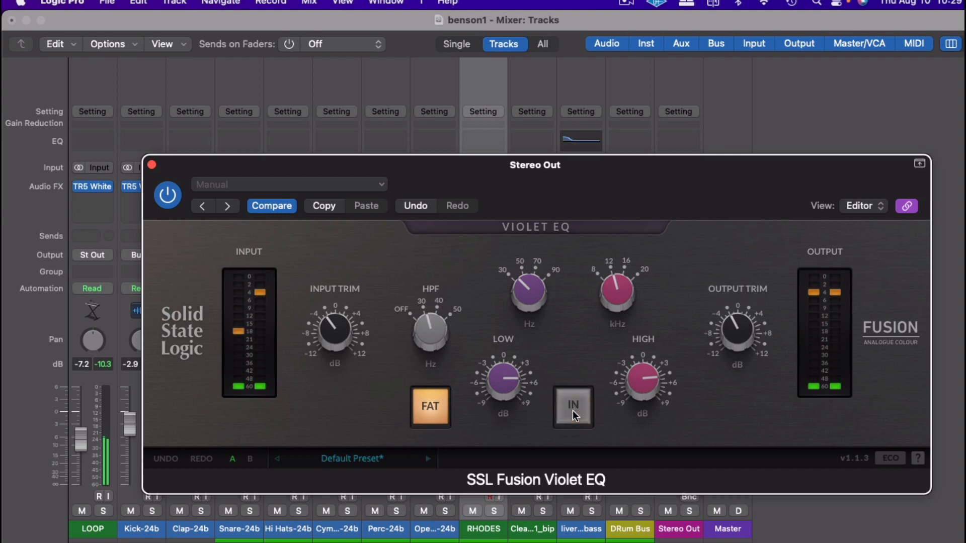
click(573, 410)
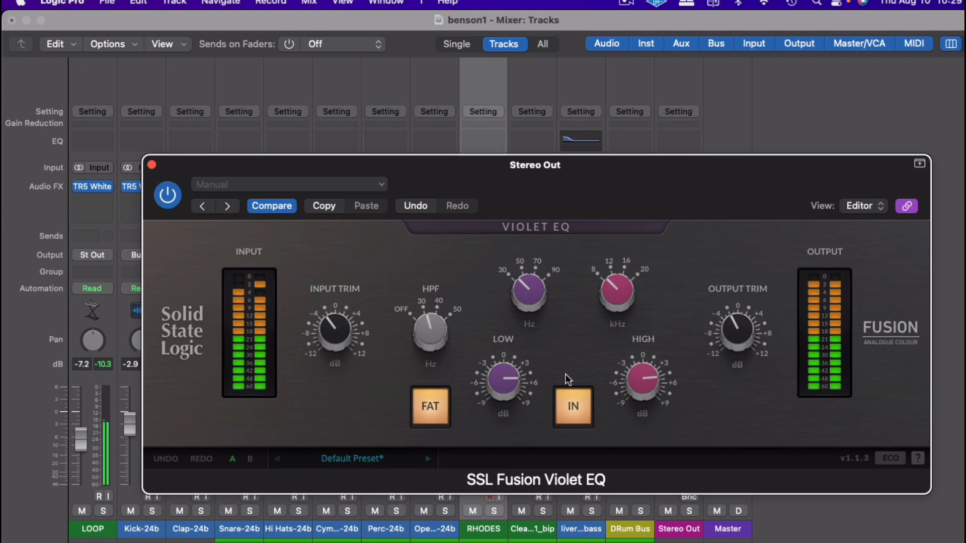
Step: Move the Stereo Out low shelf to 50 Hz and raise its boost to slightly above 6 dB
mouse_move(508, 393)
drag(503, 387, 505, 374)
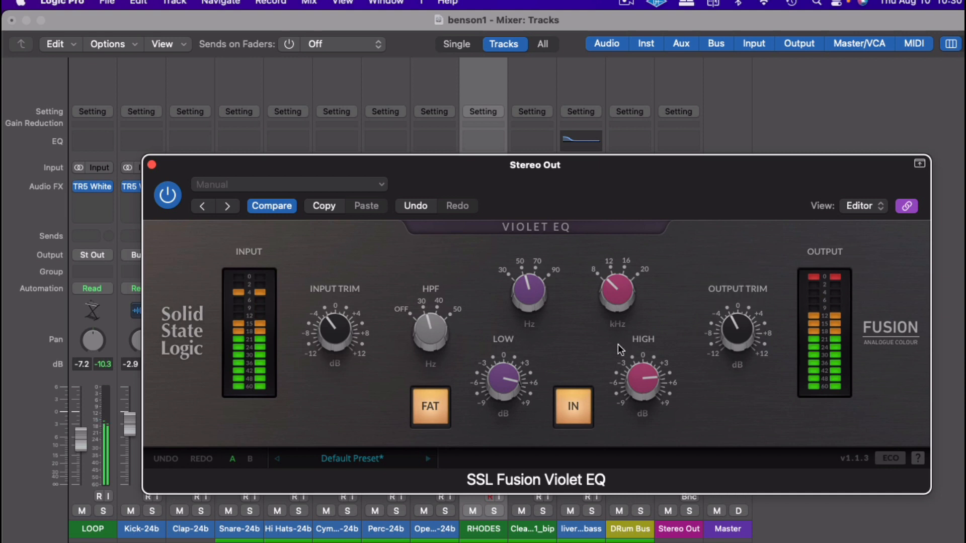
Step: Lower the Stereo Out output trim to -4.6 dB and compare the mix with the EQ switched out and in
mouse_move(729, 328)
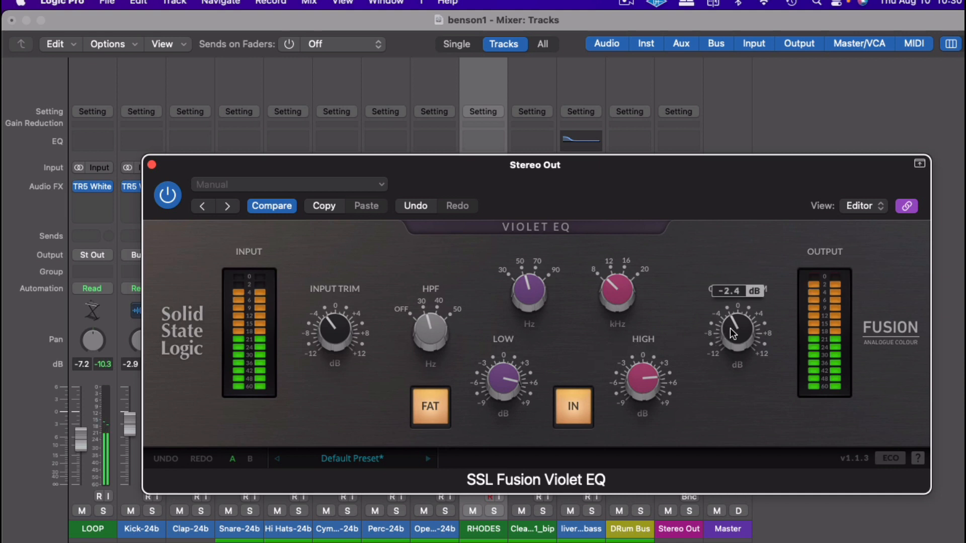
scroll(731, 328, down, 1)
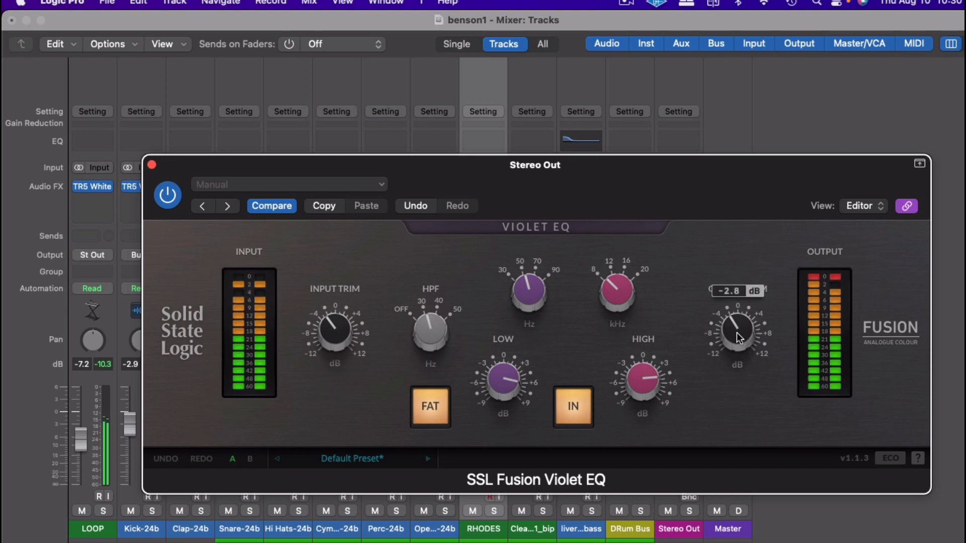
drag(739, 337, 727, 336)
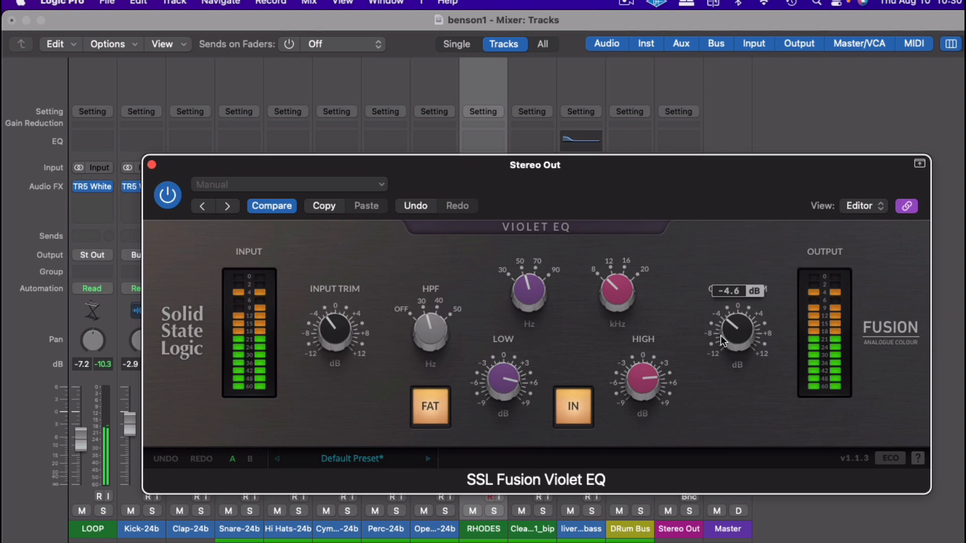
click(573, 407)
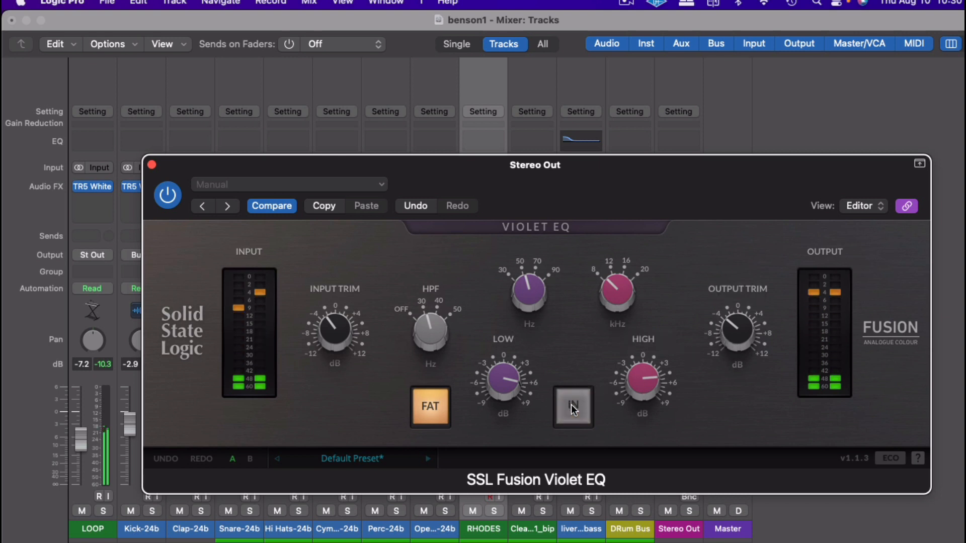
click(577, 406)
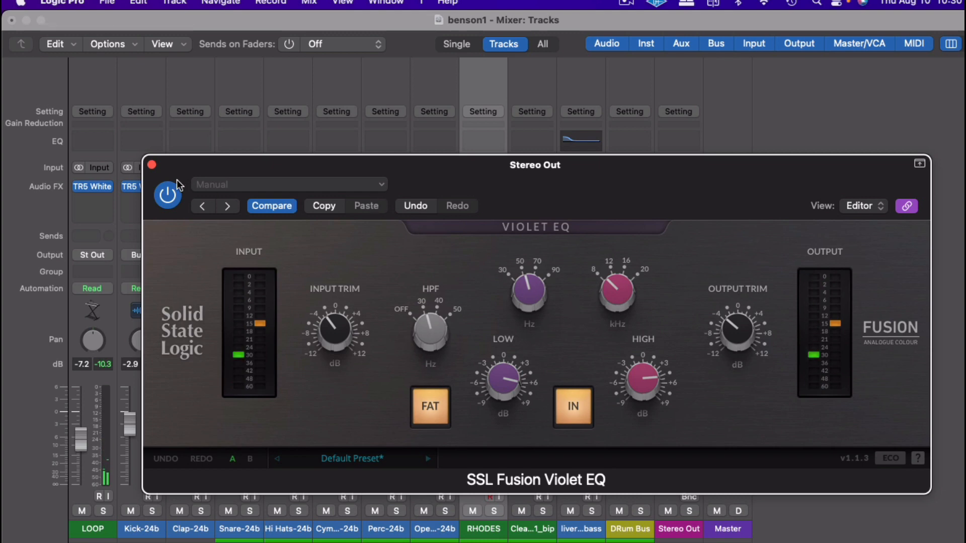
Step: Close the Violet EQ window, reopen it from the Stereo Out channel and play the full mix
click(152, 164)
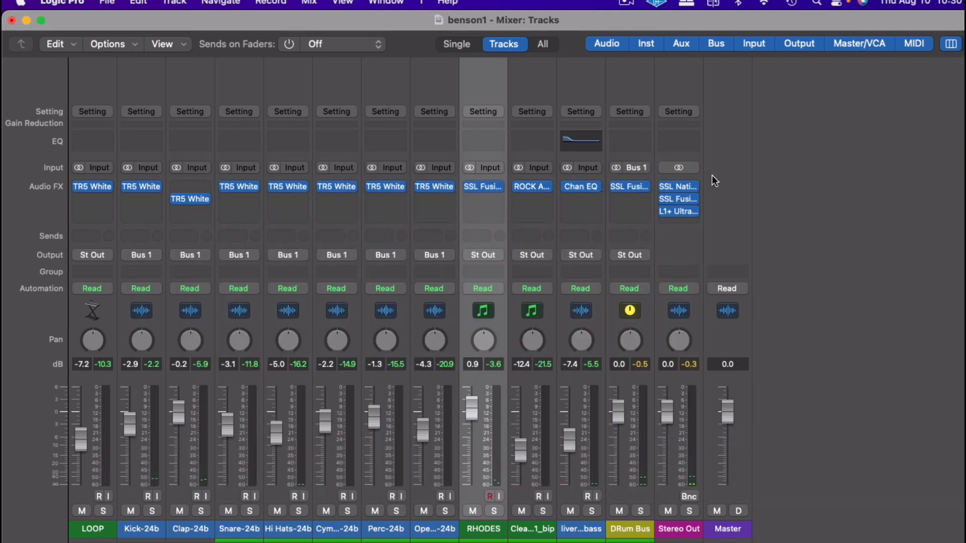
click(681, 199)
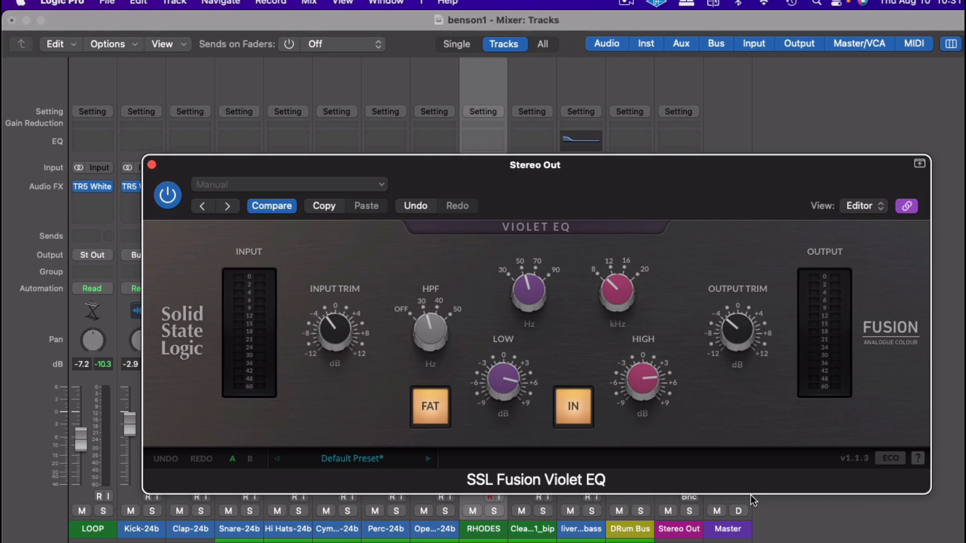
key(space)
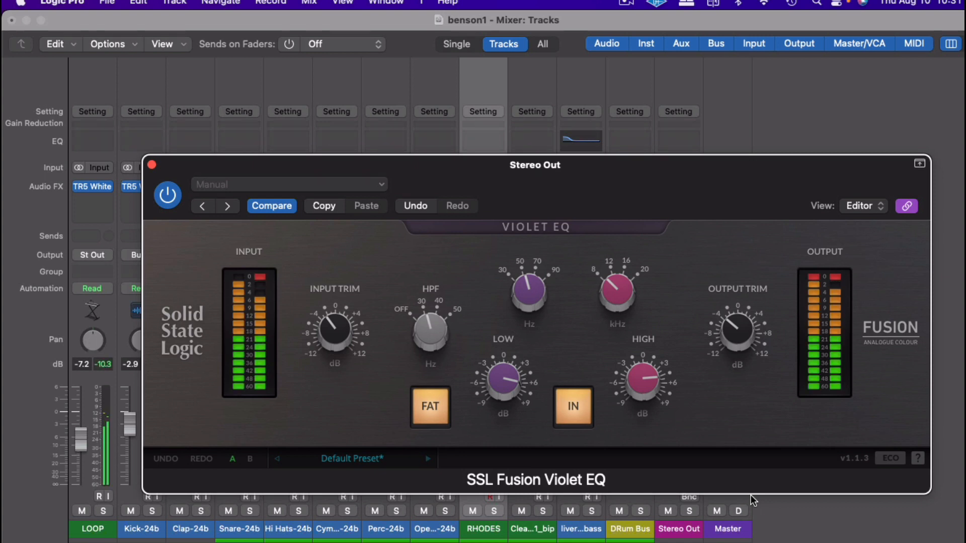